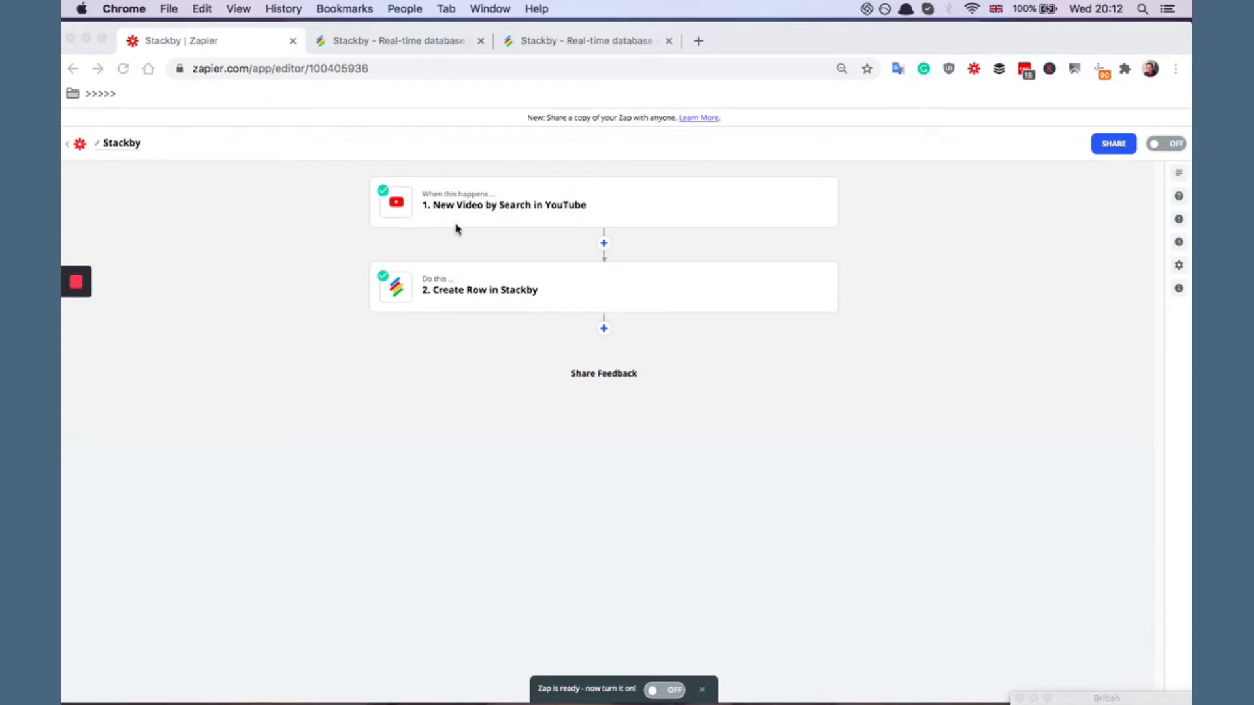
# Step: Switch to the Stackby YouTube Channel Metrics table and review its columns through to madeForKids
pyautogui.click(390, 42)
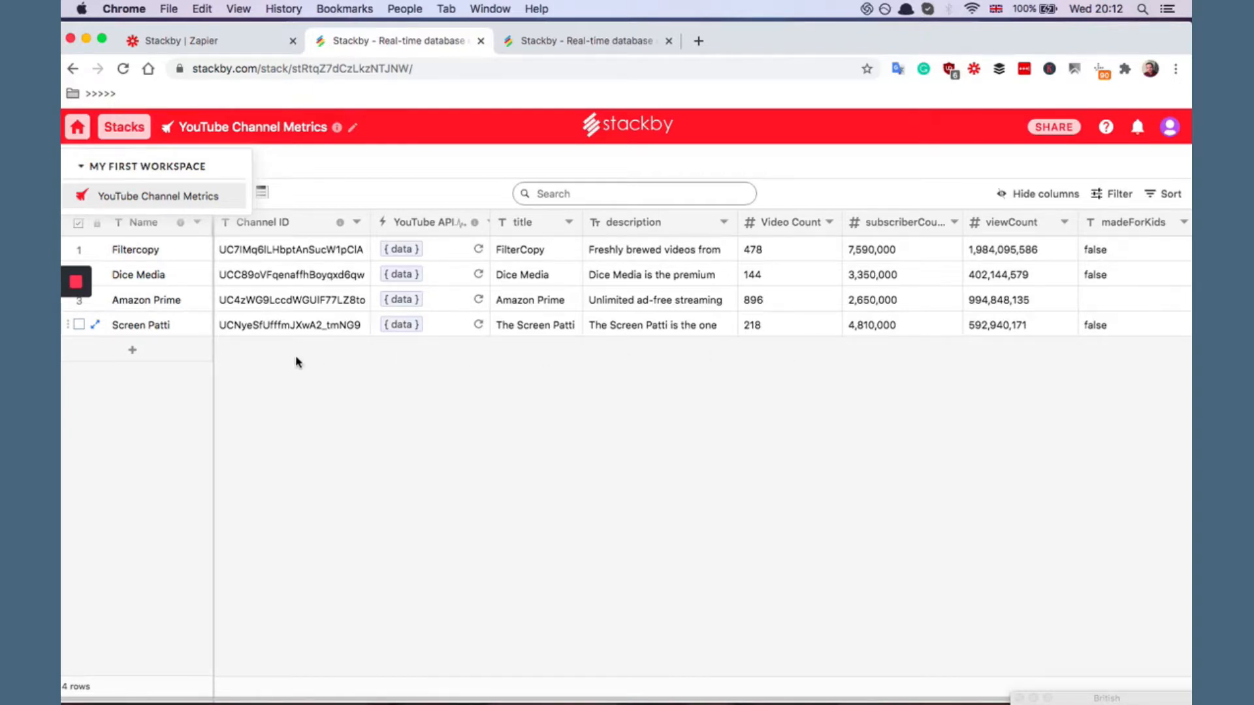
pyautogui.moveTo(307, 697); pyautogui.dragTo(409, 702)
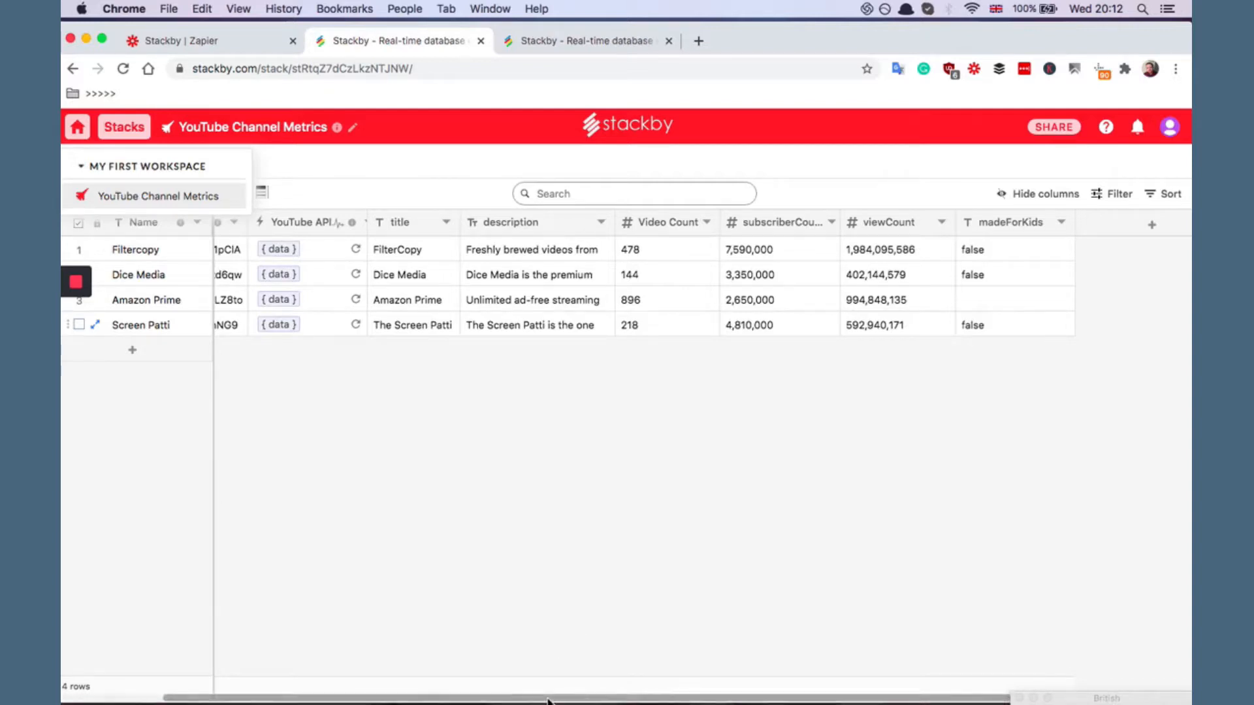
pyautogui.moveTo(547, 701); pyautogui.dragTo(294, 680)
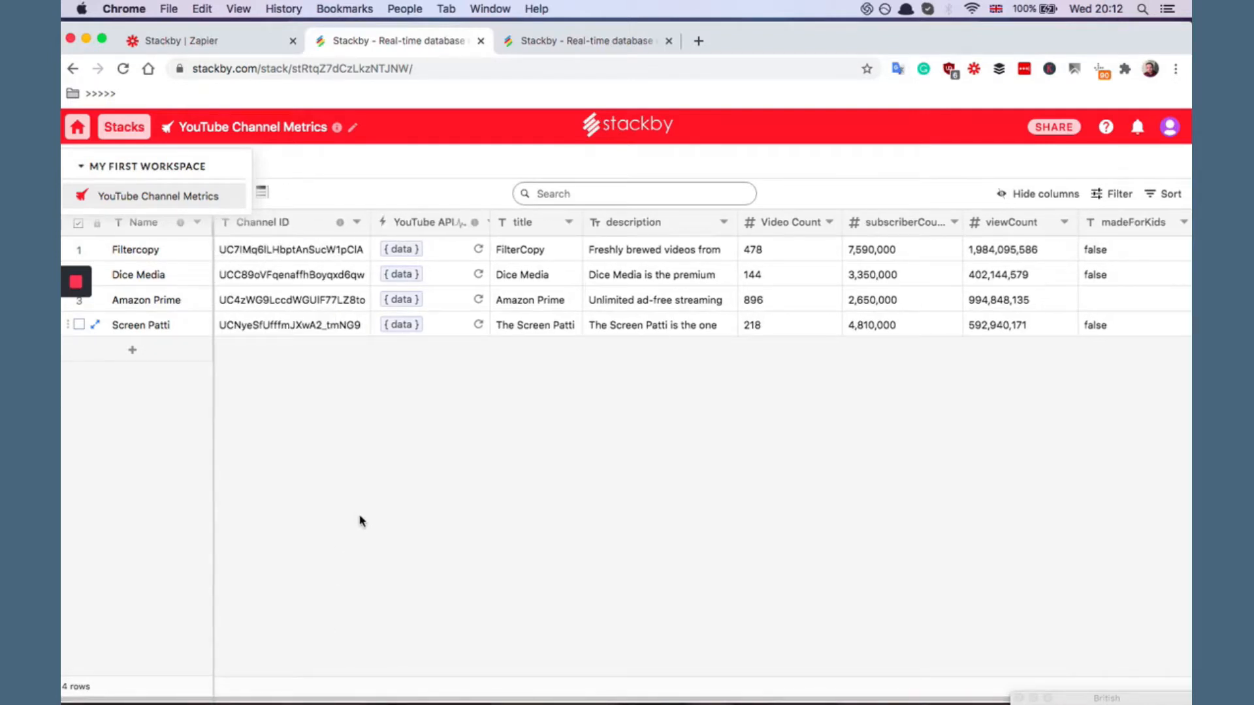
# Step: Switch back to Zapier, leave the existing Stackby zap and create a new zap
pyautogui.click(212, 41)
pyautogui.click(802, 285)
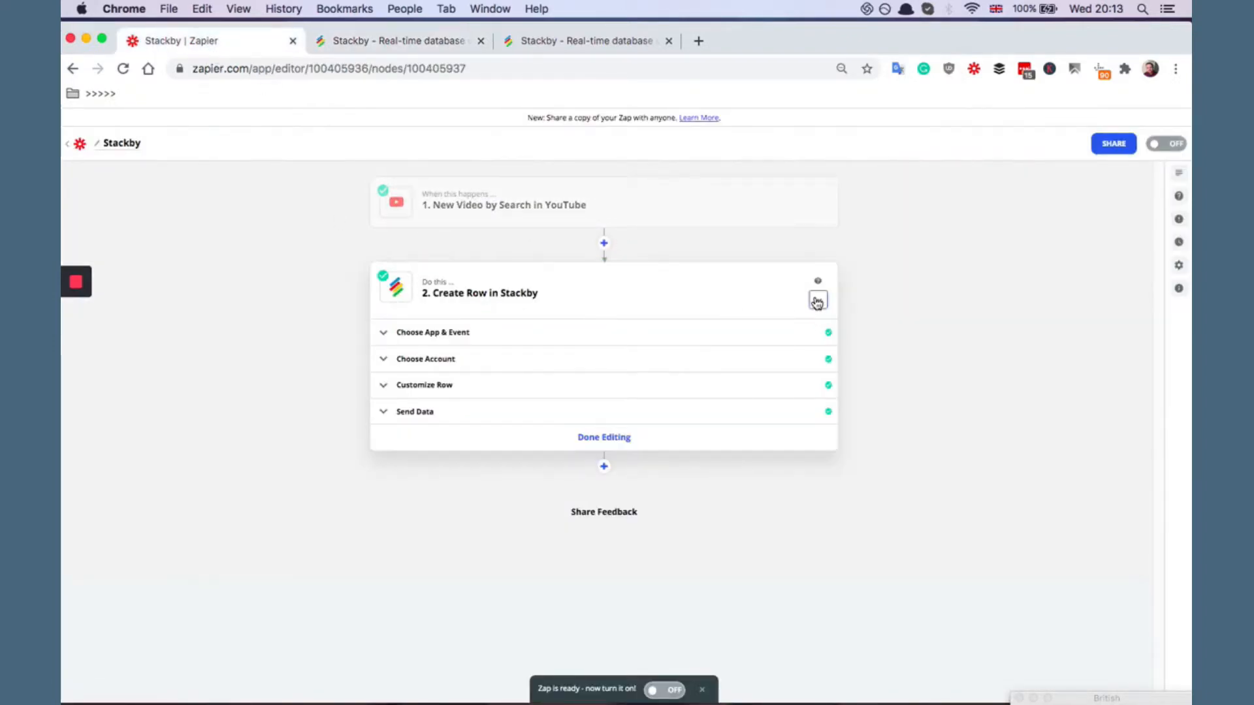
pyautogui.click(818, 300)
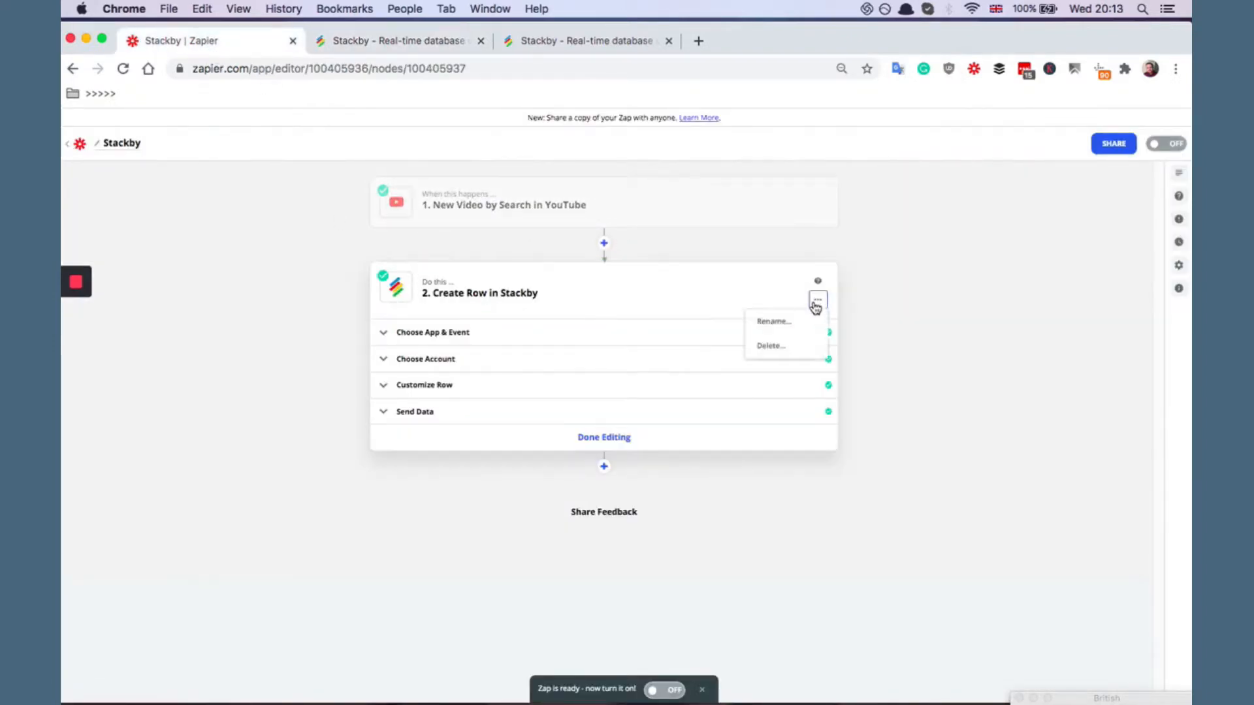
pyautogui.click(78, 148)
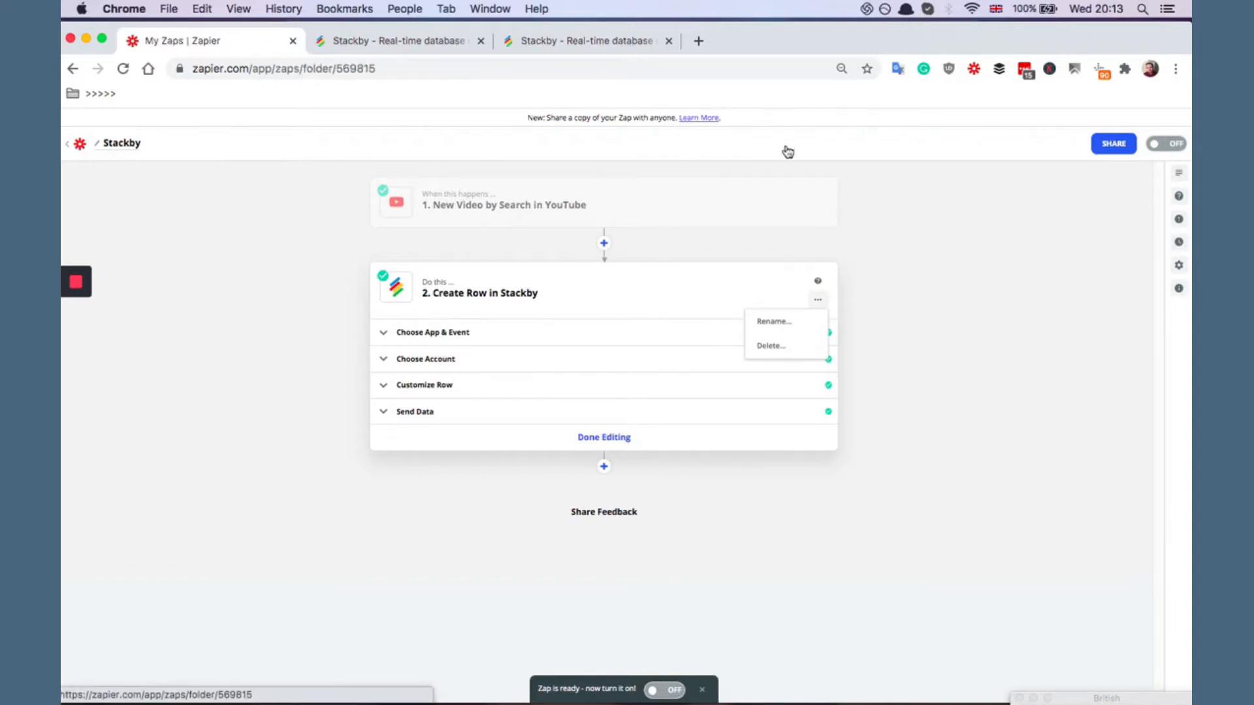
pyautogui.click(773, 254)
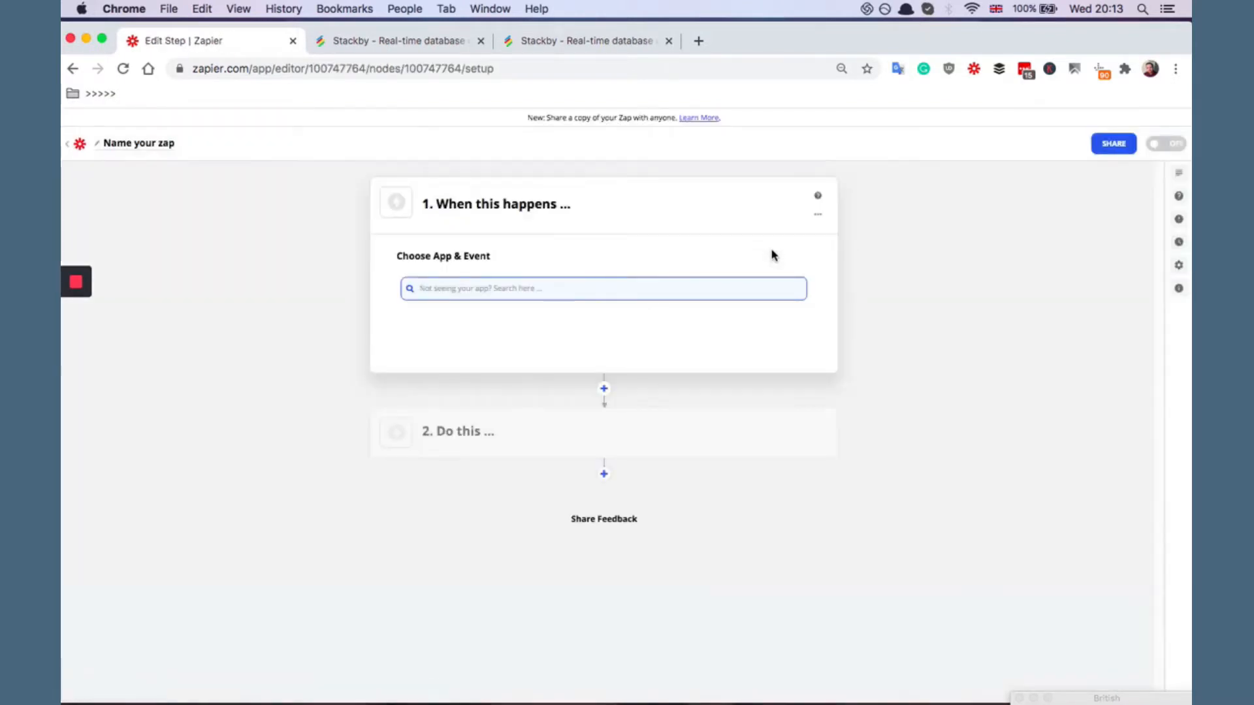
# Step: Name the new zap "Stackby Youtube"
pyautogui.click(148, 145)
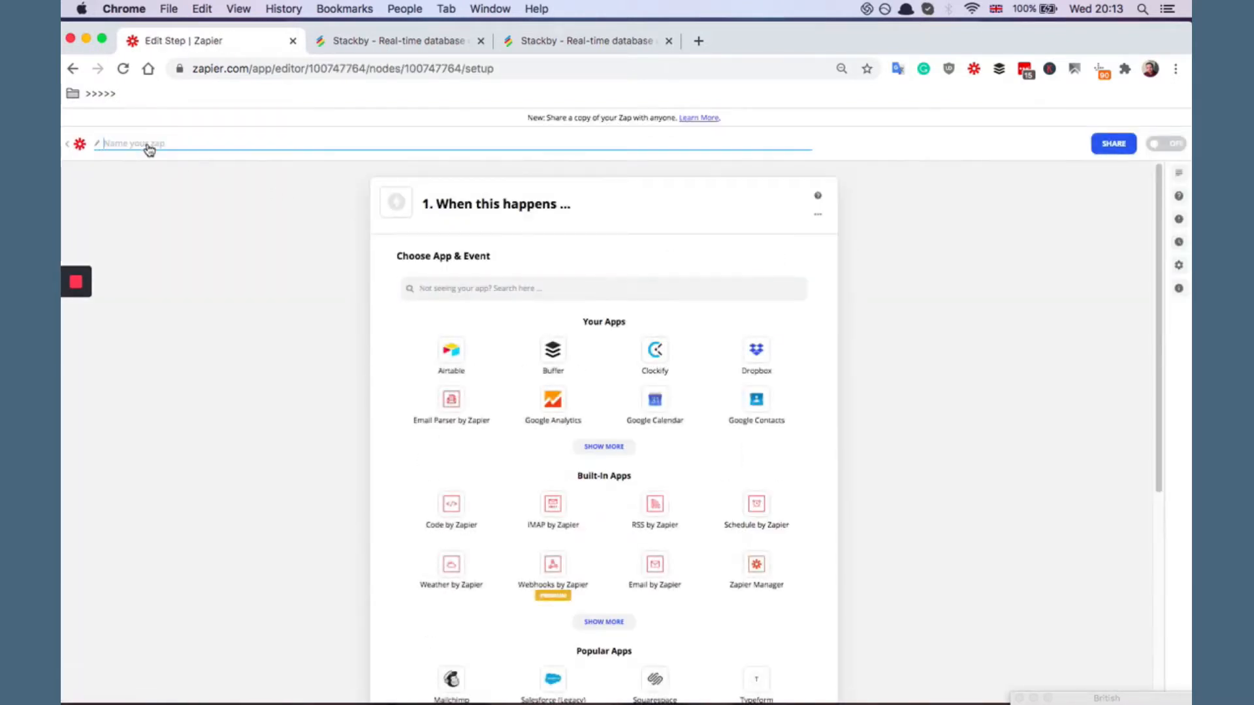
pyautogui.write('Stackby Your')
pyautogui.write('une')
pyautogui.press('BackSpace')
pyautogui.press('BackSpace')
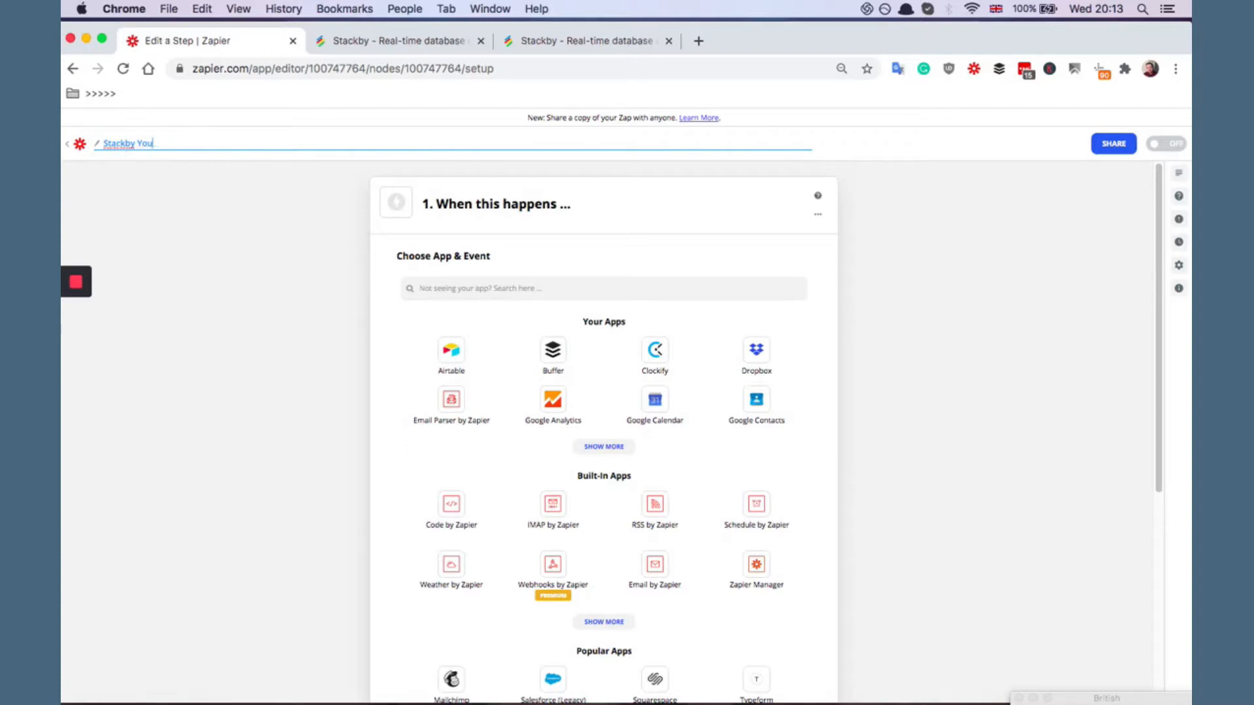
pyautogui.click(190, 254)
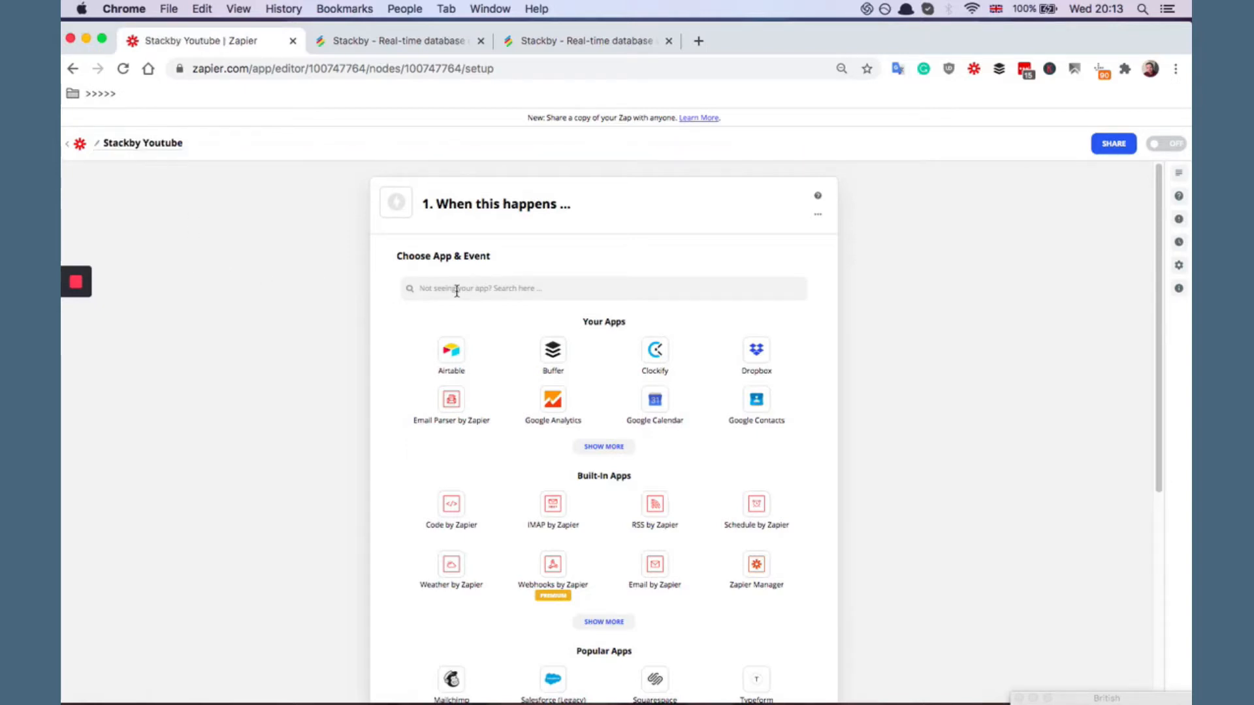
# Step: Set the trigger app to YouTube with the event New Video by Search
pyautogui.click(458, 291)
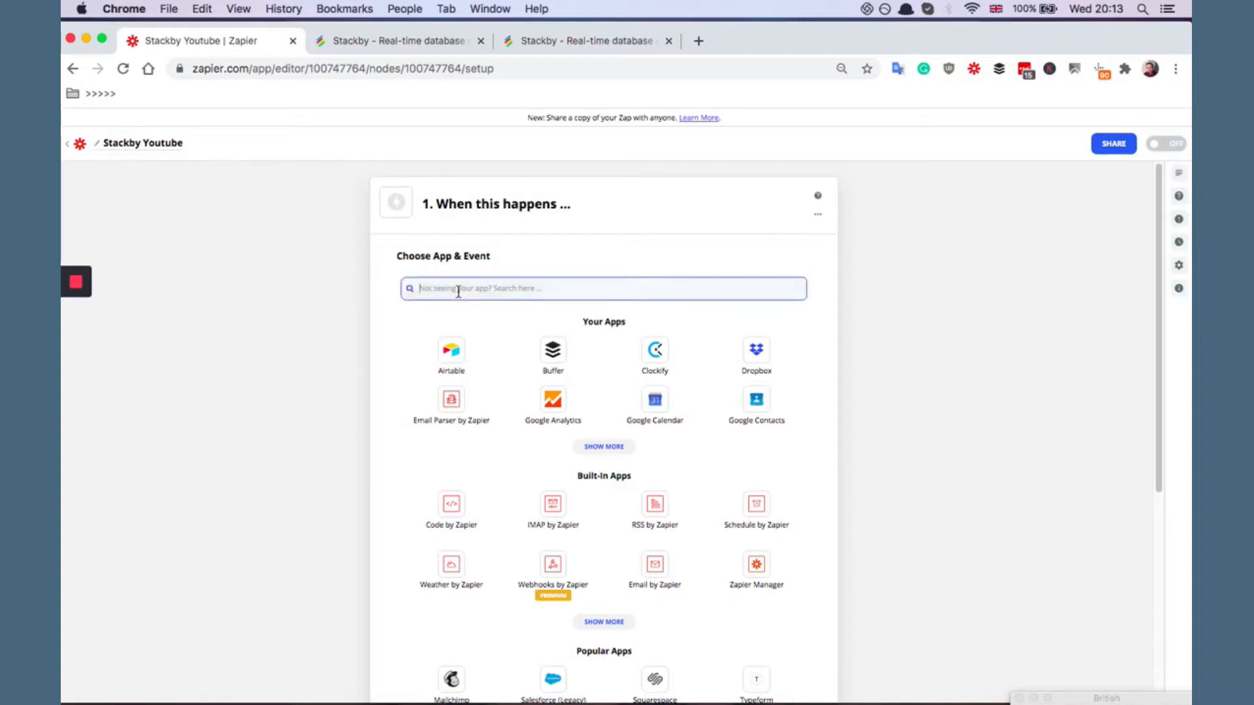
pyautogui.write('you')
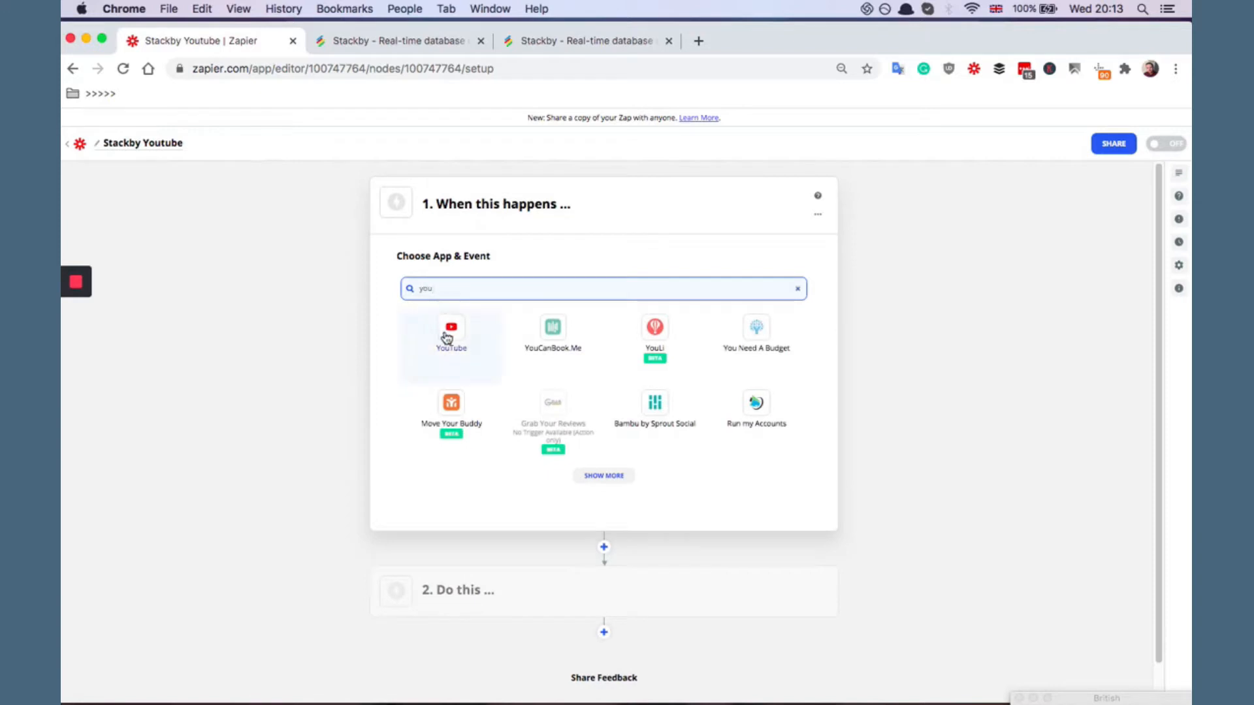
pyautogui.click(450, 331)
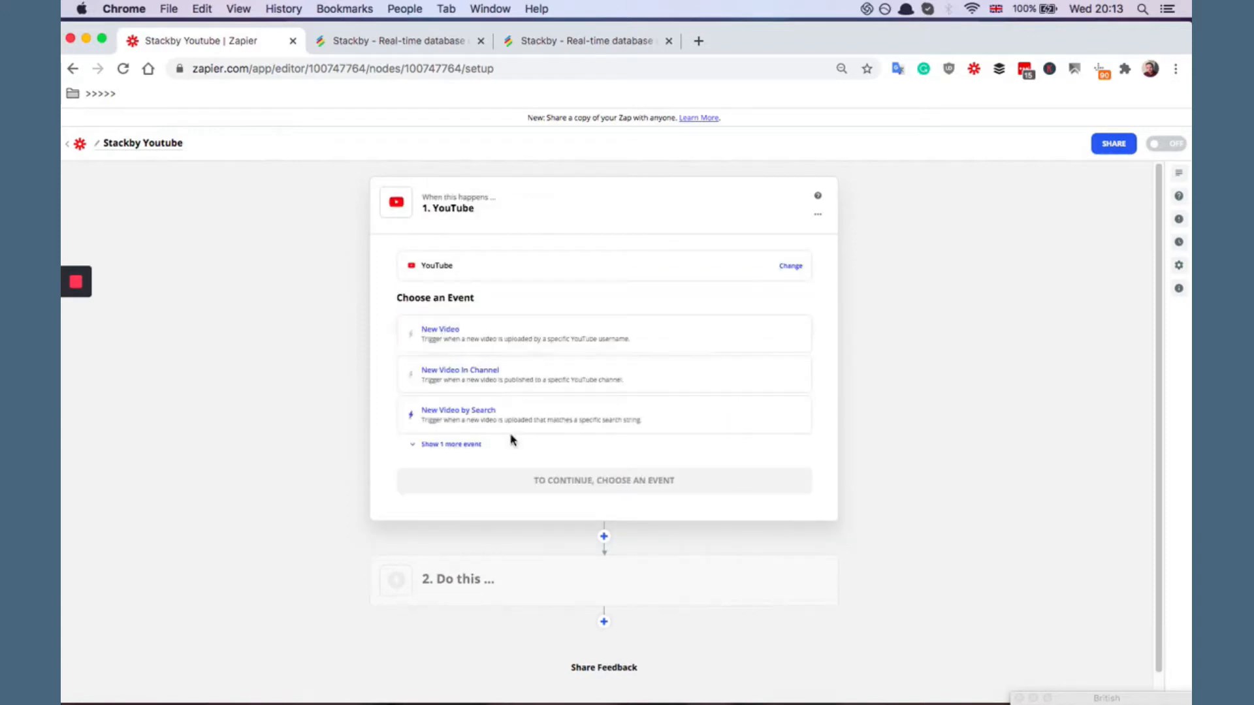
pyautogui.click(450, 421)
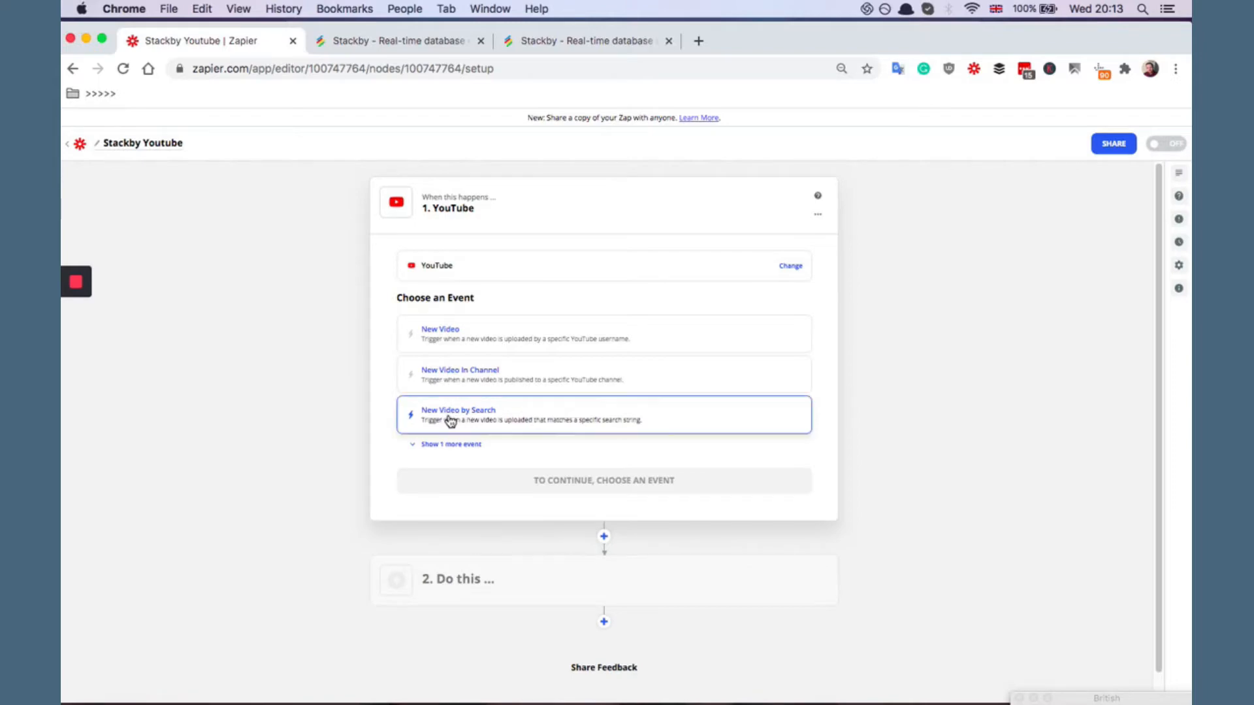
pyautogui.click(468, 378)
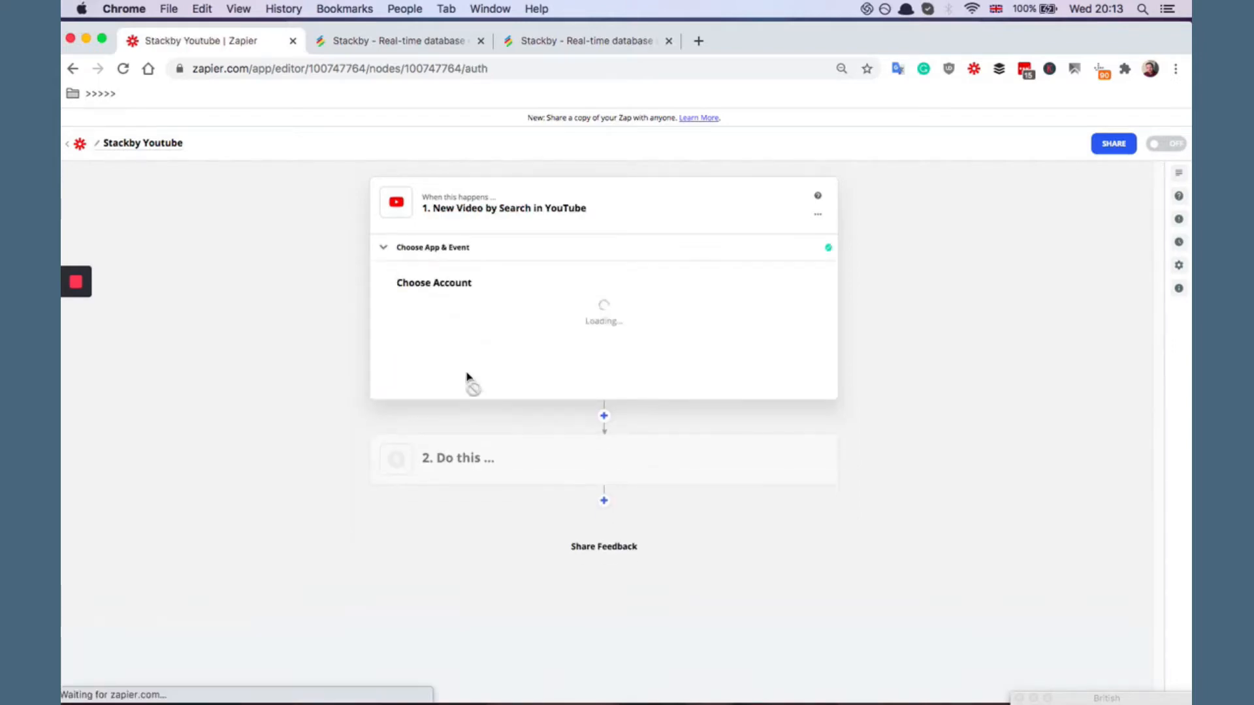
# Step: Select the existing YouTube account for the trigger and continue to the video settings
pyautogui.click(446, 329)
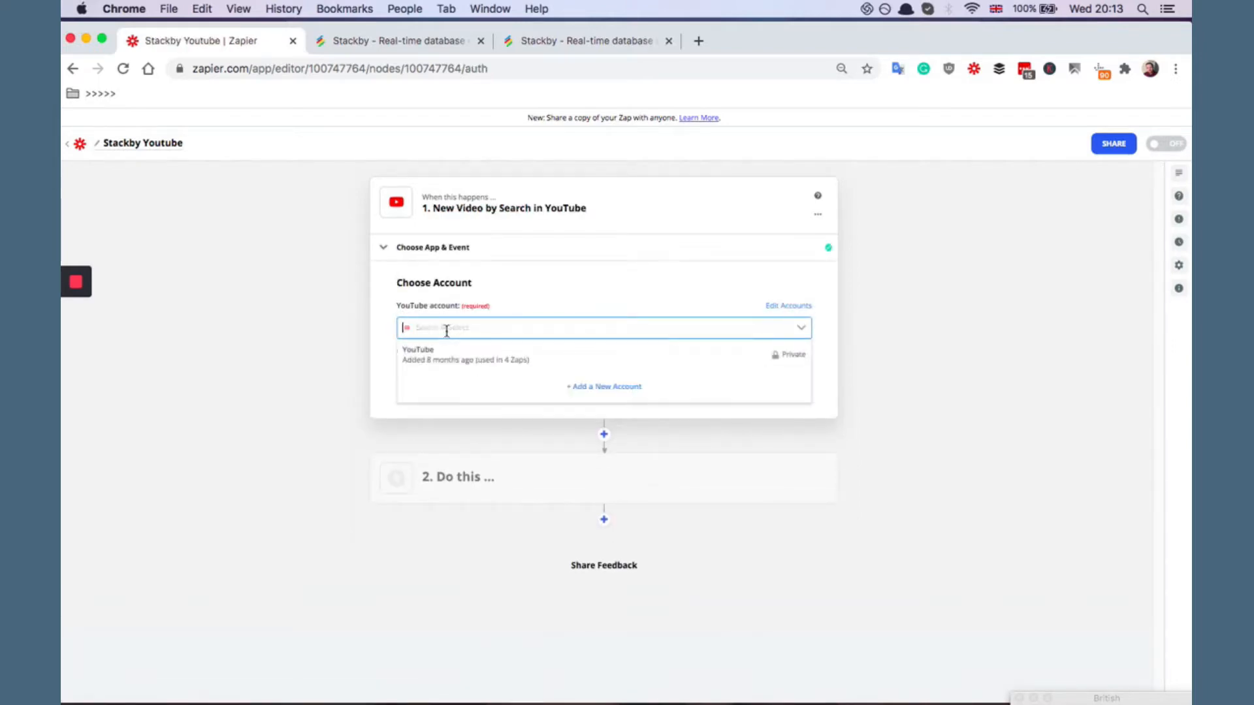
pyautogui.click(448, 366)
pyautogui.click(471, 333)
pyautogui.click(363, 366)
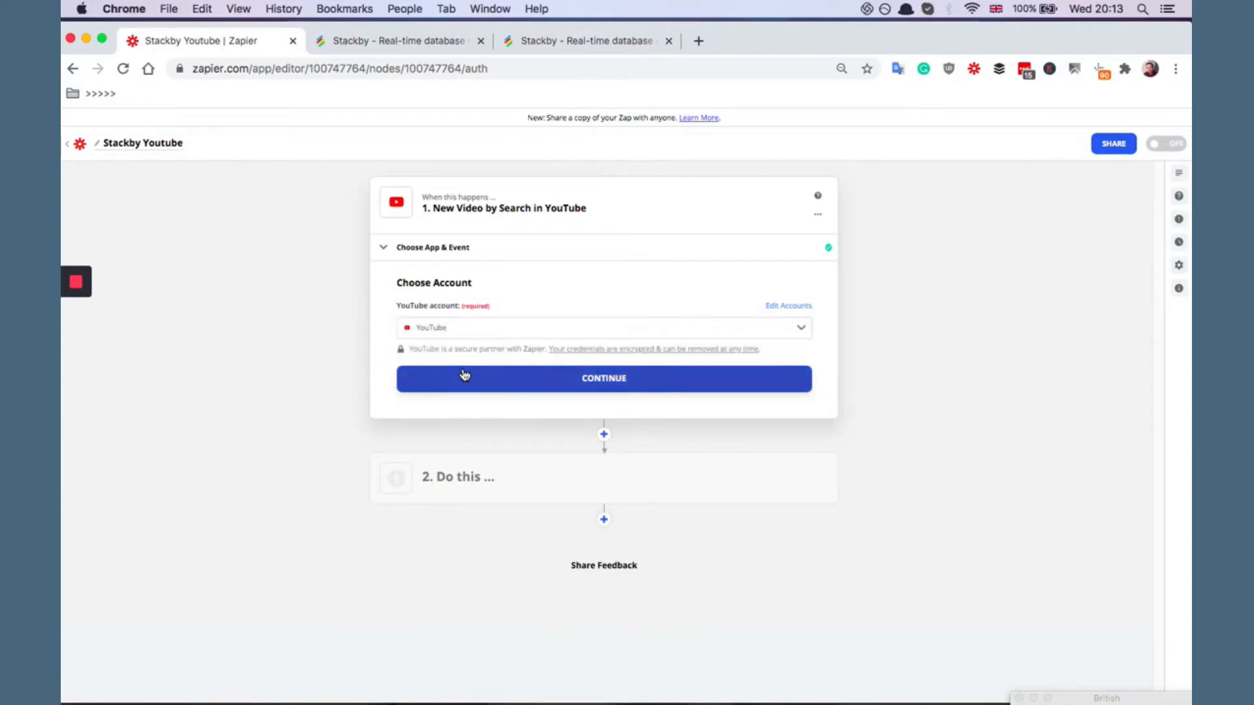
pyautogui.click(464, 374)
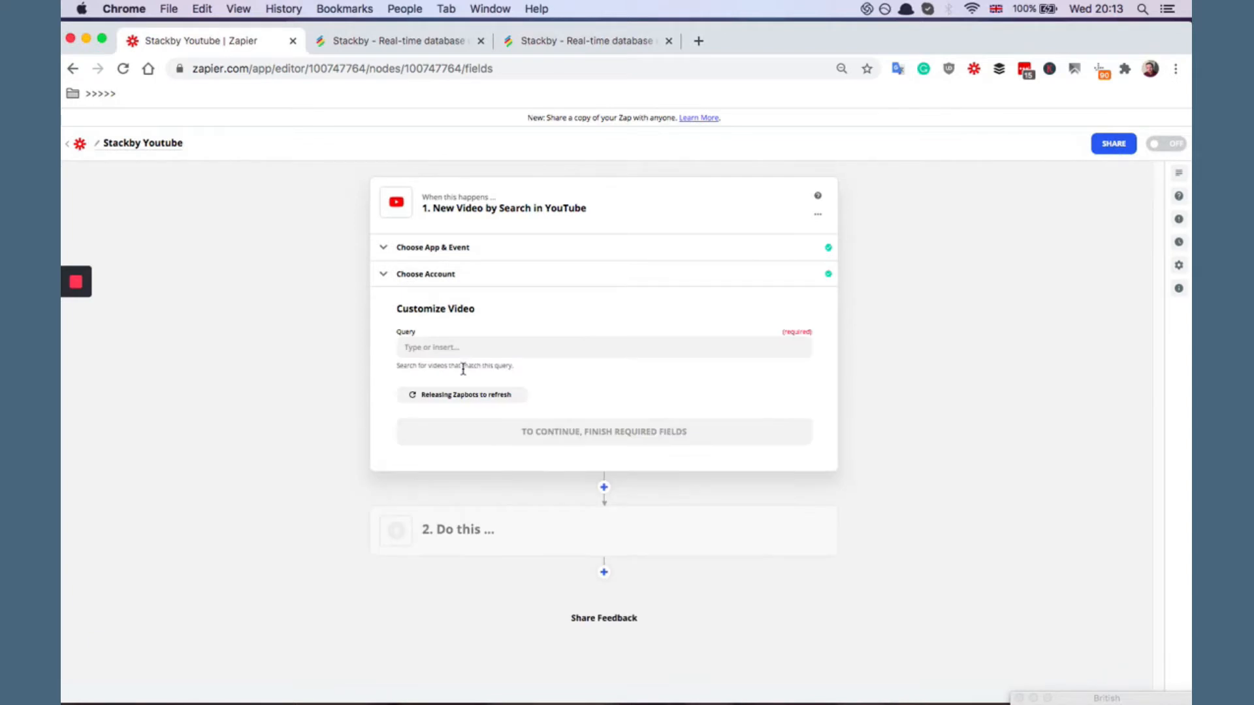
# Step: Set the trigger's video search query to "Stackby" and test the trigger
pyautogui.click(462, 348)
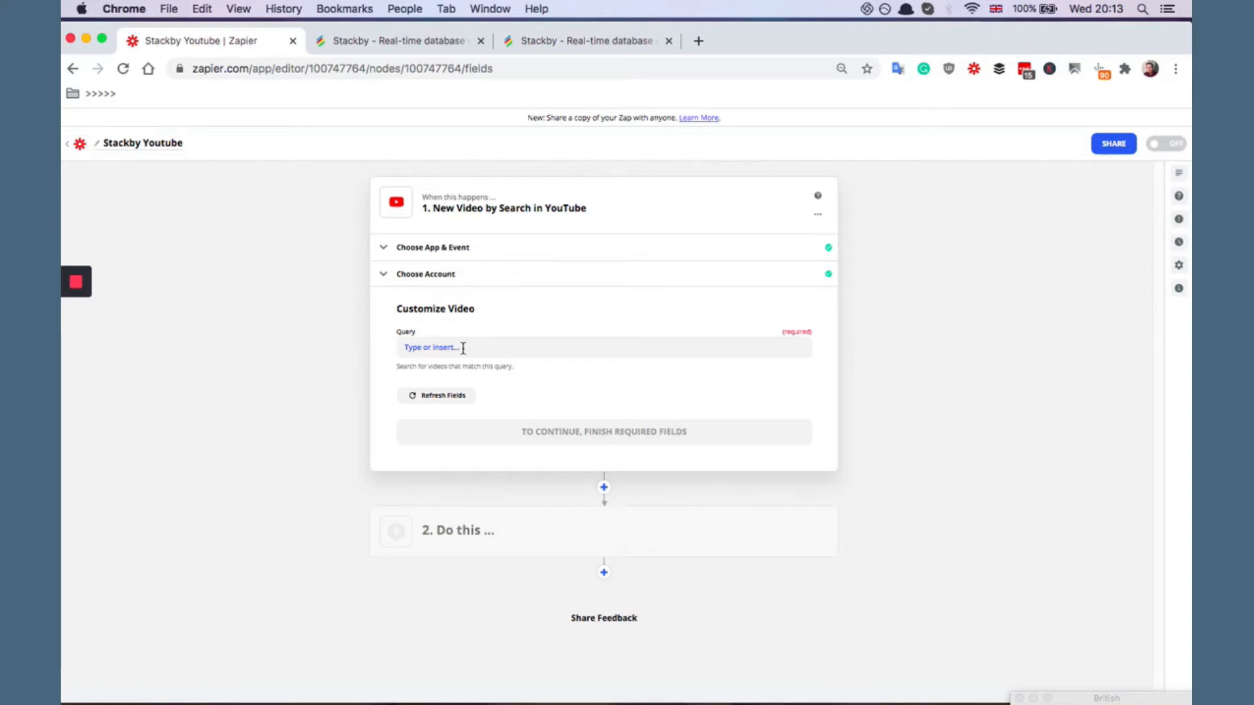
pyautogui.click(463, 348)
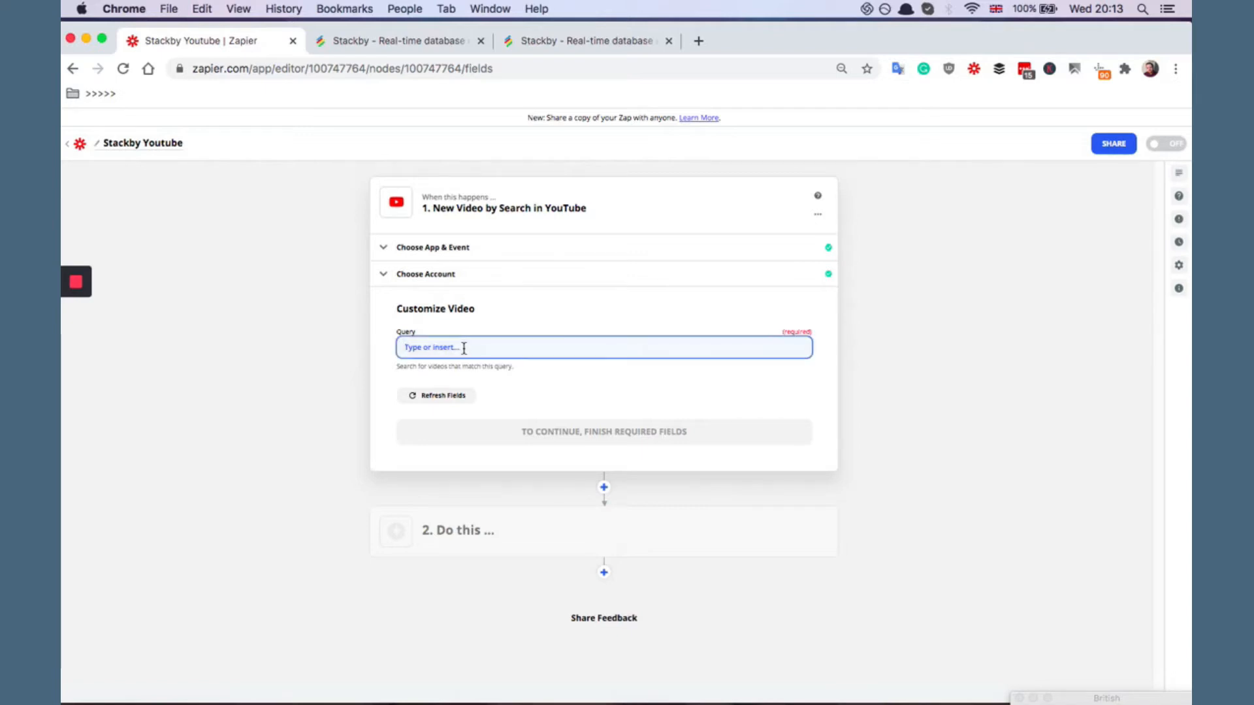
pyautogui.write('Stack')
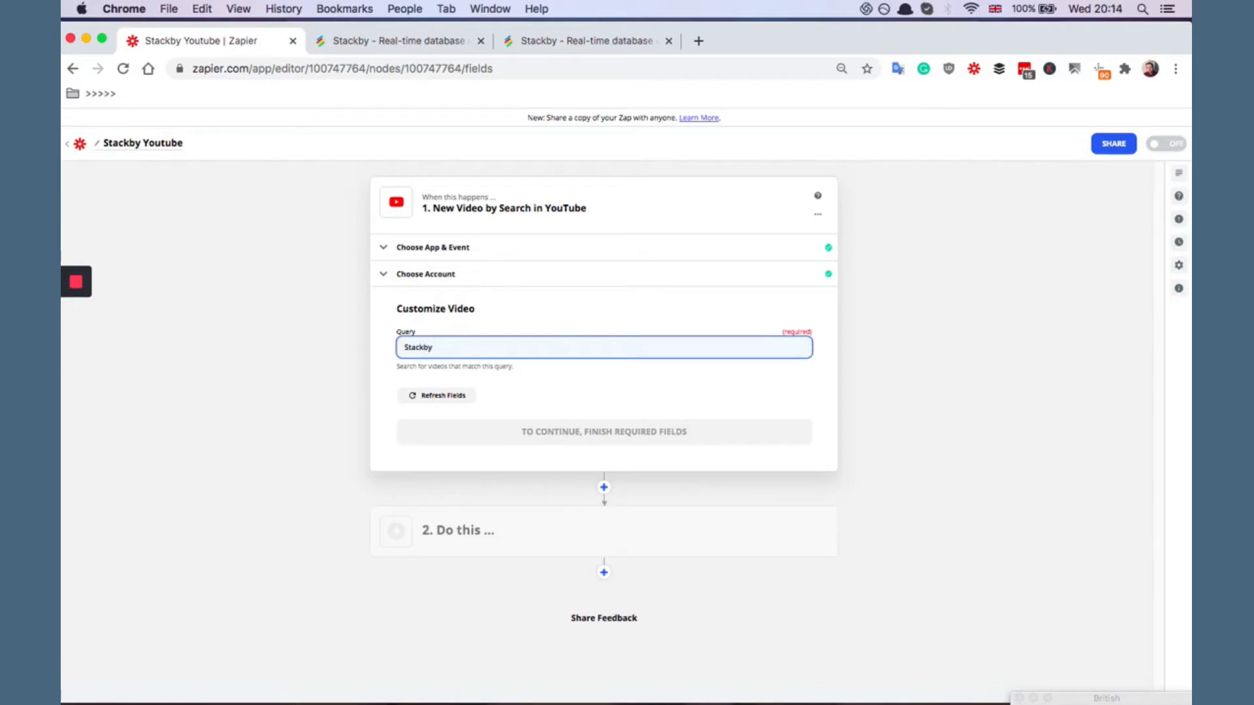
pyautogui.write('by')
pyautogui.click(357, 386)
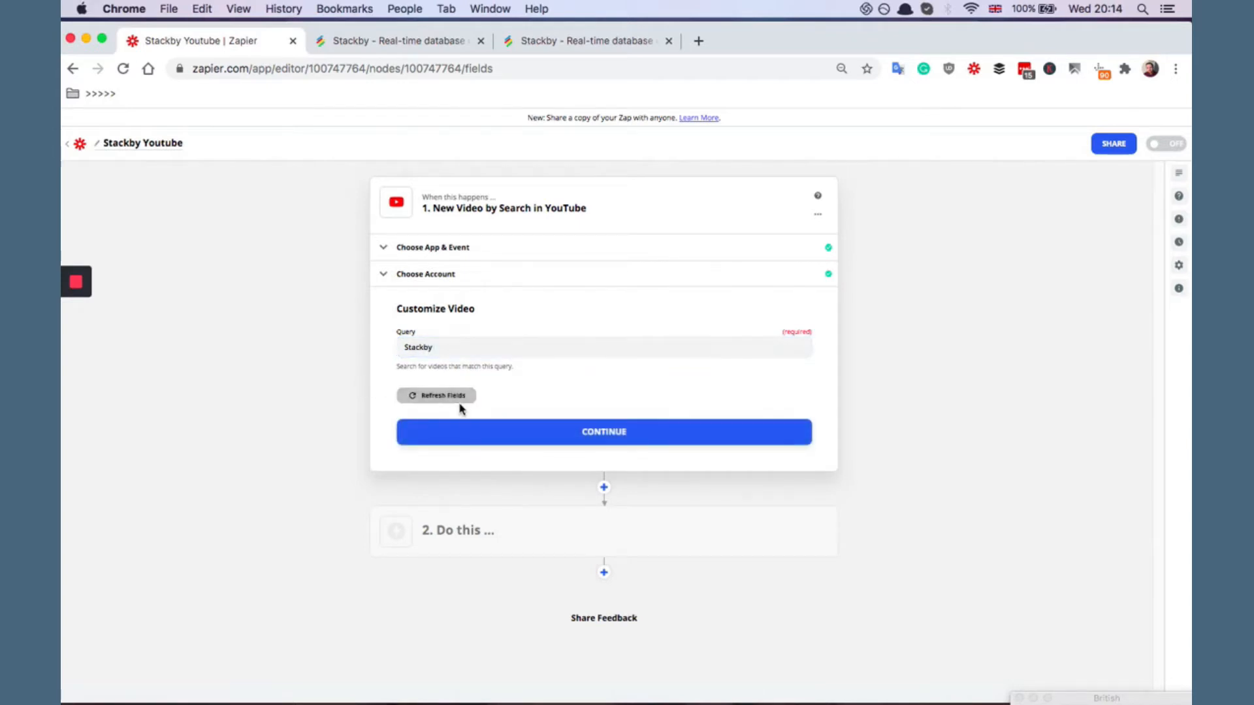
pyautogui.click(483, 437)
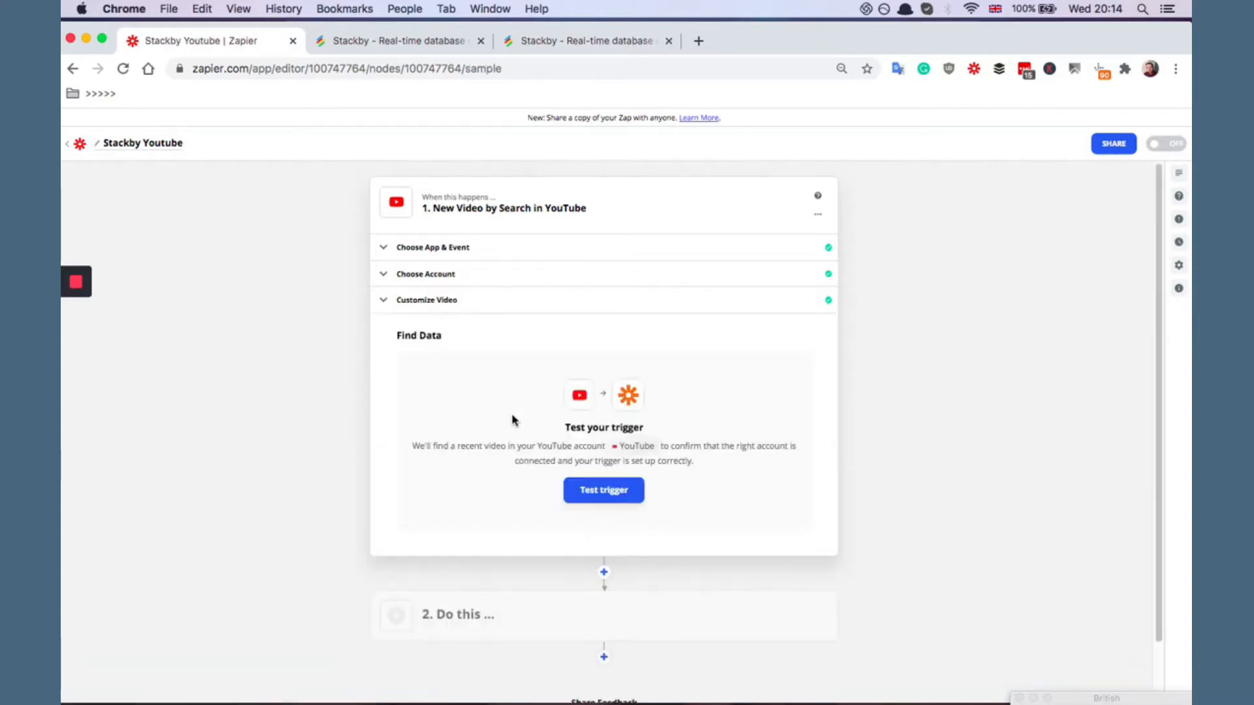
pyautogui.click(595, 490)
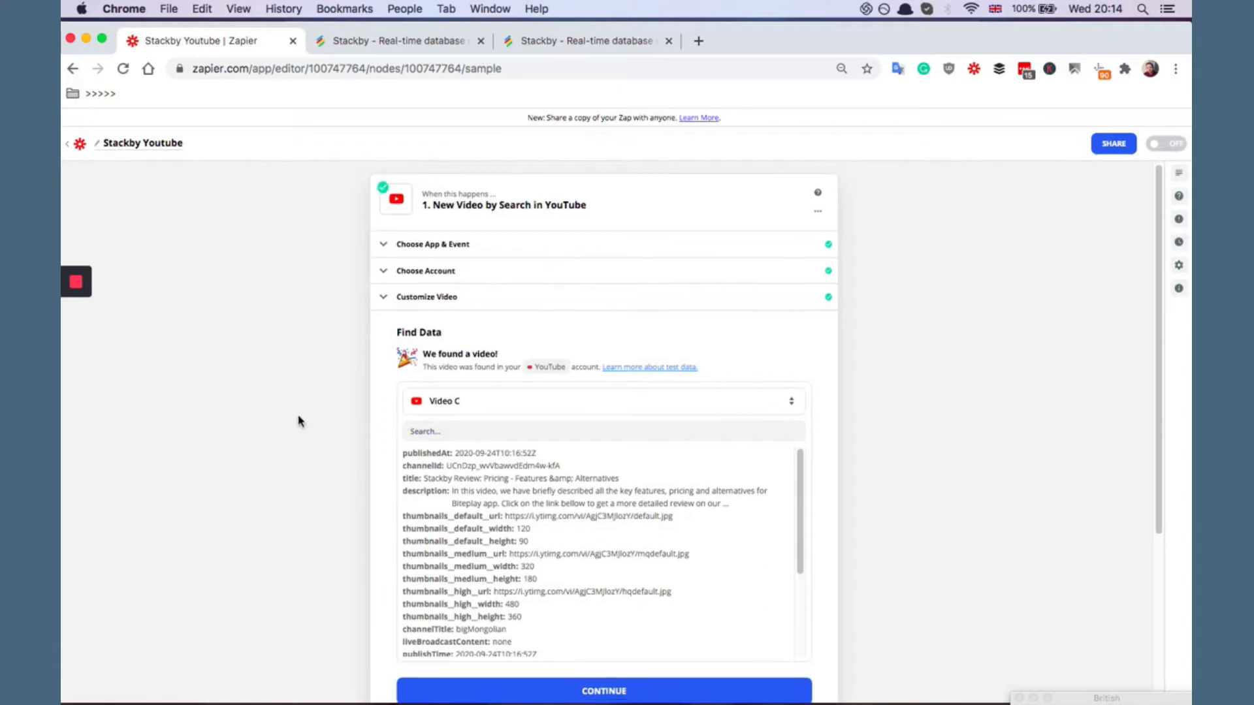
pyautogui.scroll(-1, 300, 421)
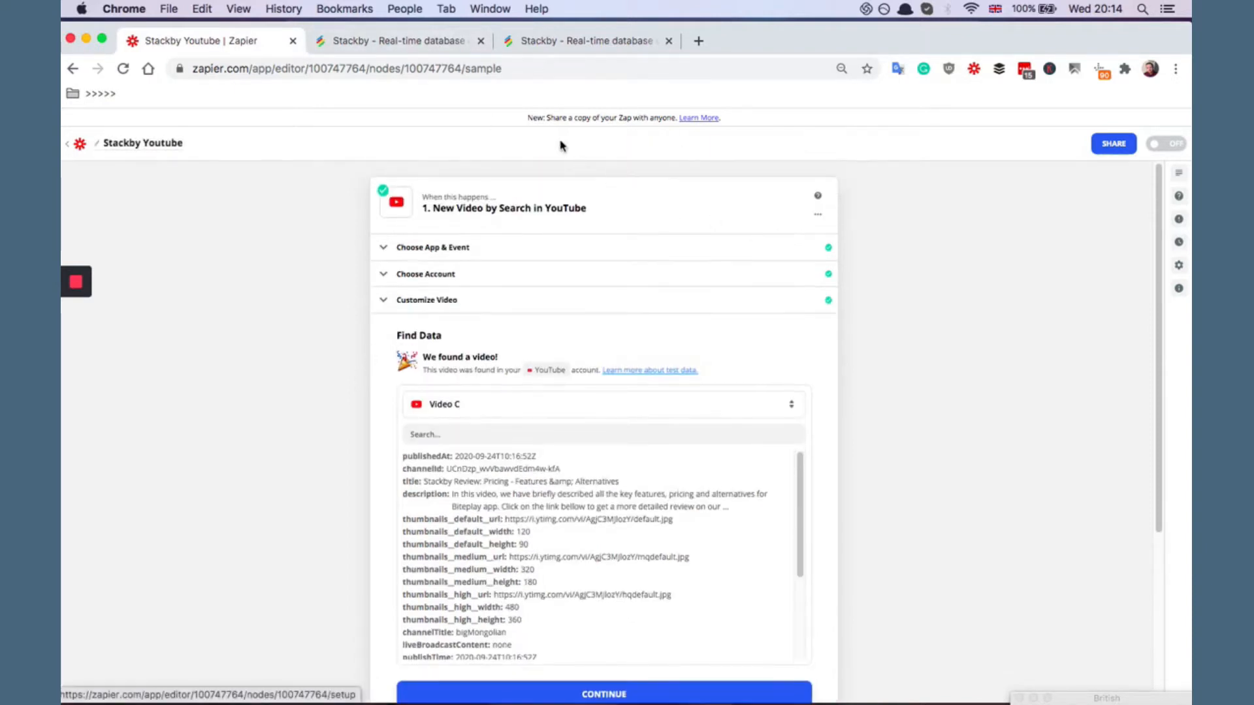
# Step: Switch to the Stackby dashboard, search the template gallery for "youtube" and open the YouTube Channel Metrics template
pyautogui.click(548, 45)
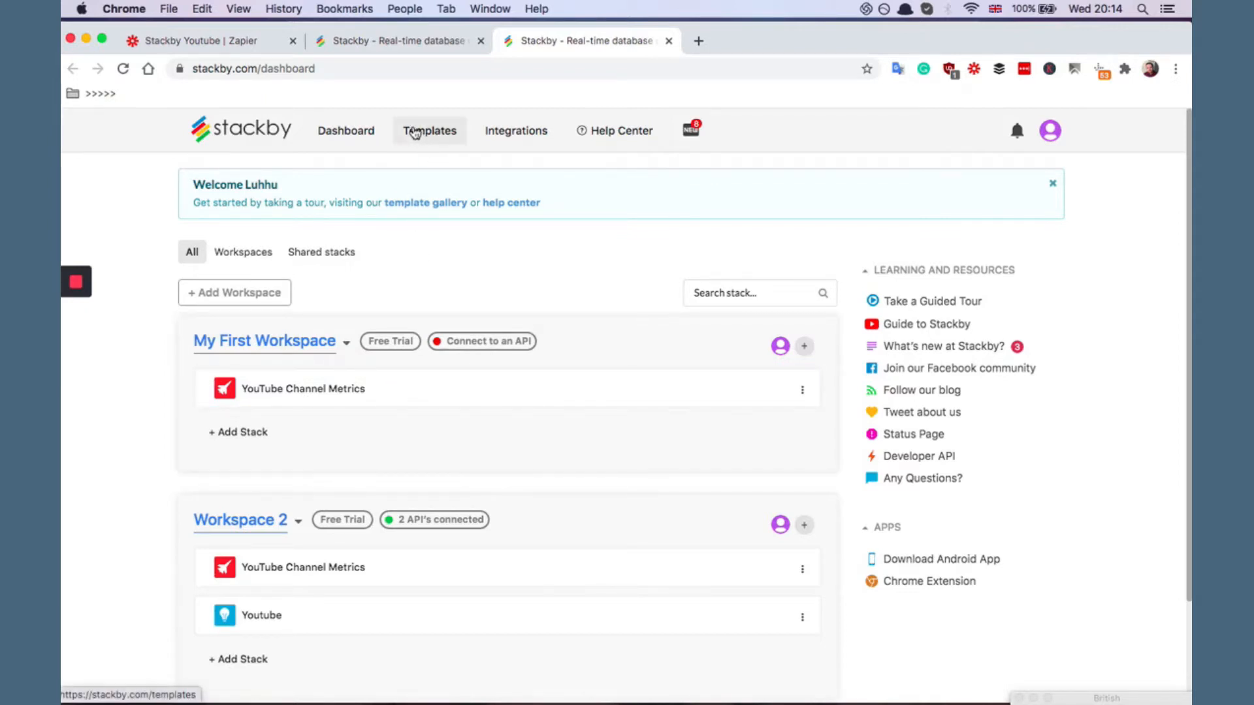
pyautogui.click(415, 132)
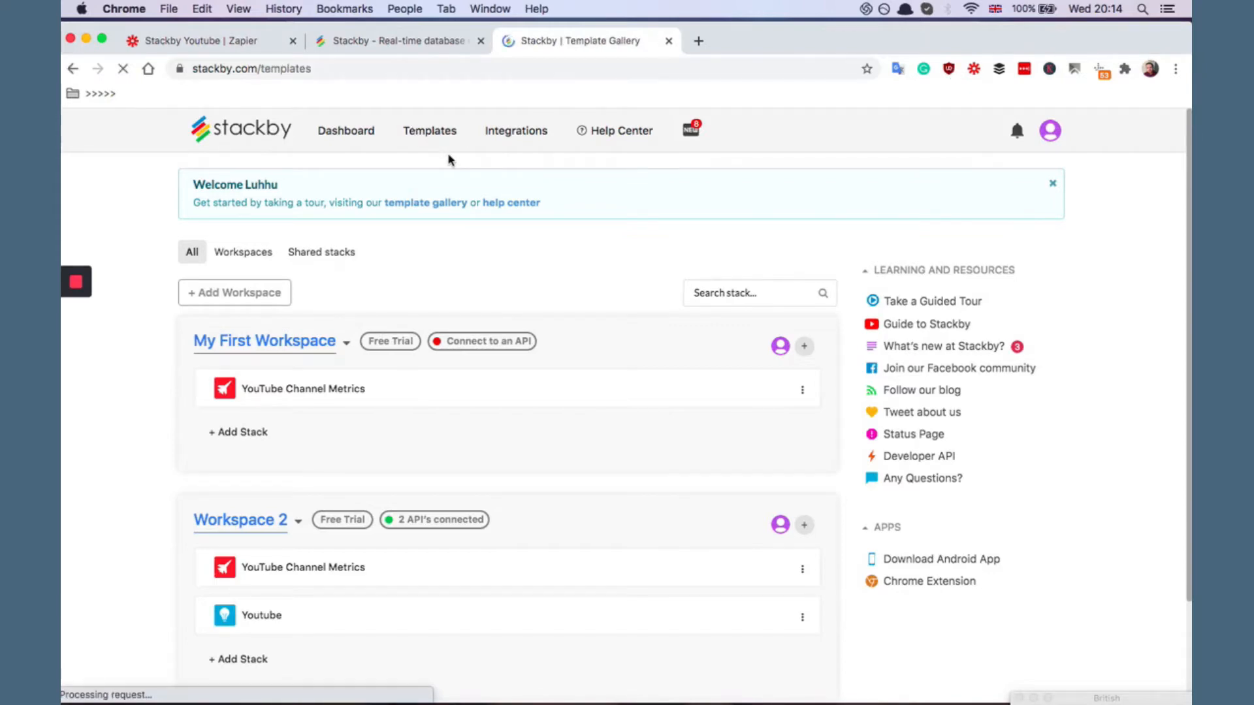
pyautogui.scroll(-5, 464, 392)
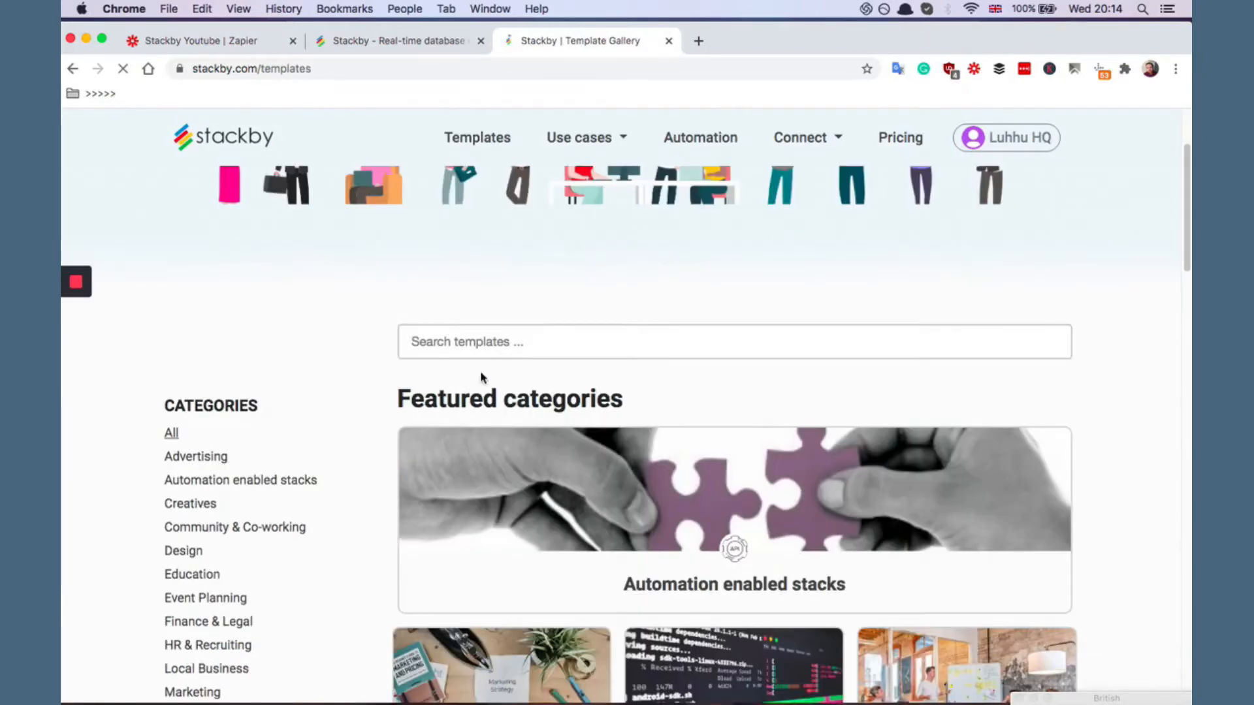
pyautogui.click(484, 341)
pyautogui.write('you')
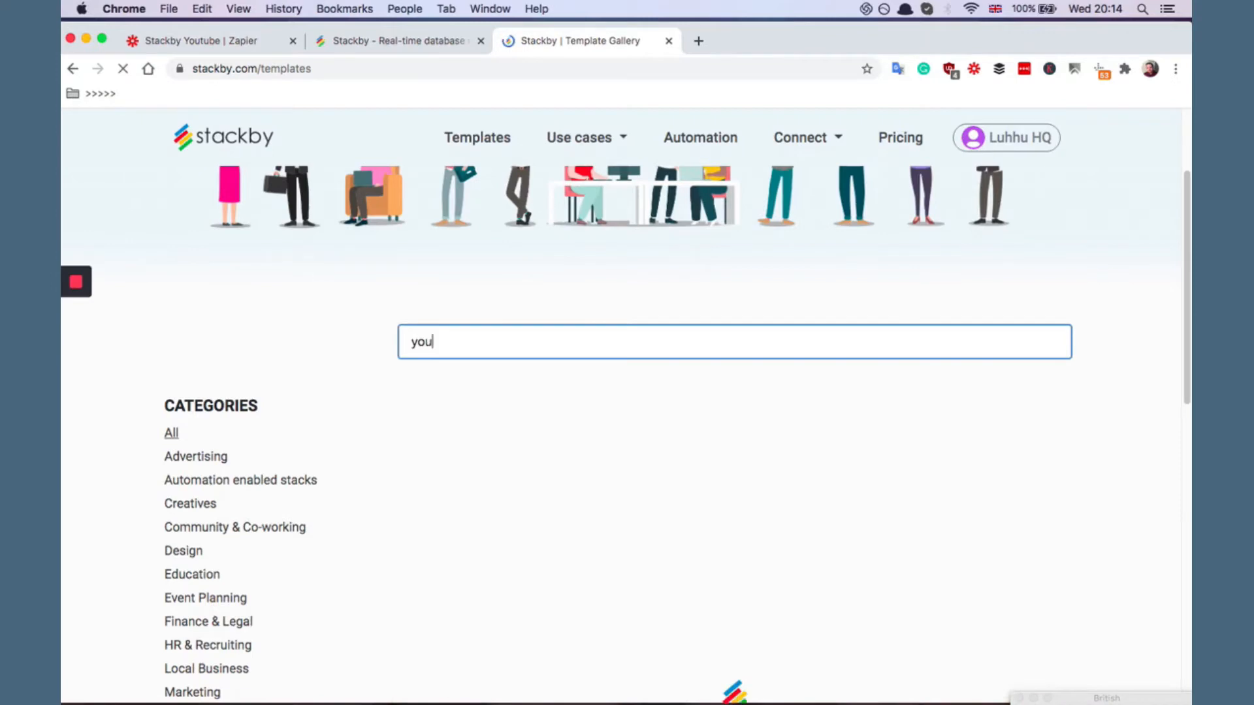
pyautogui.write('t')
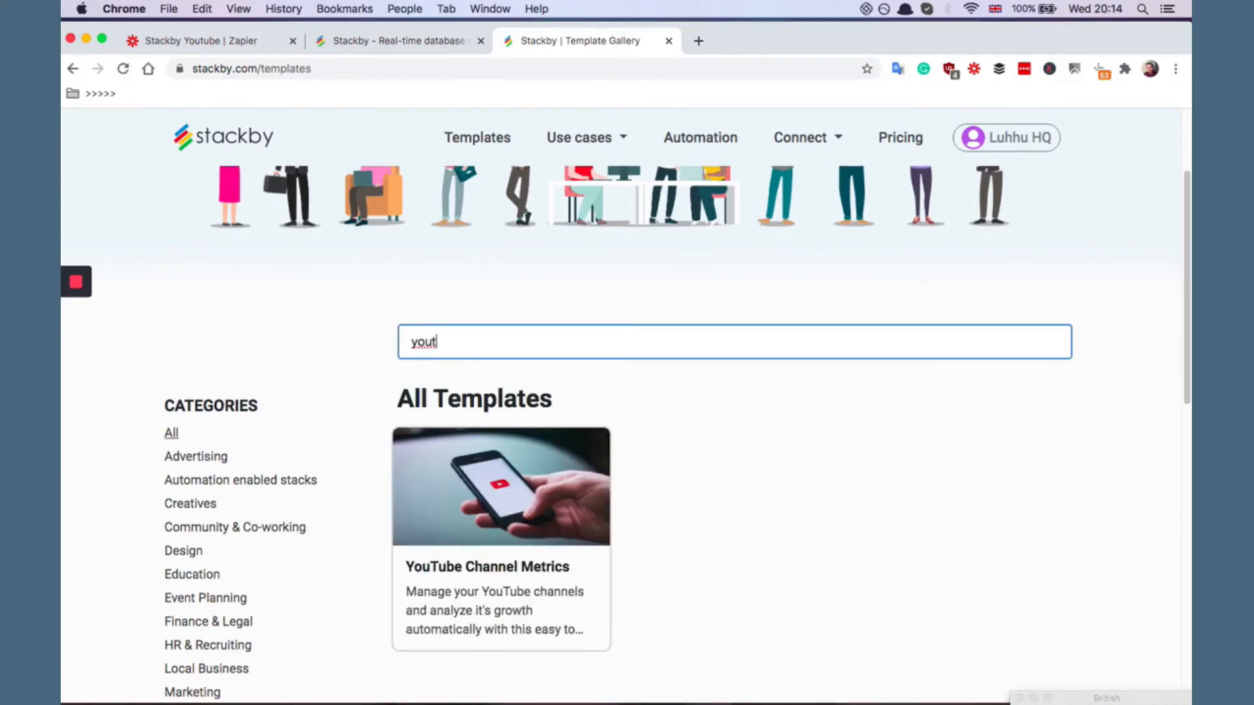
pyautogui.write('ube')
pyautogui.scroll(-2, 428, 363)
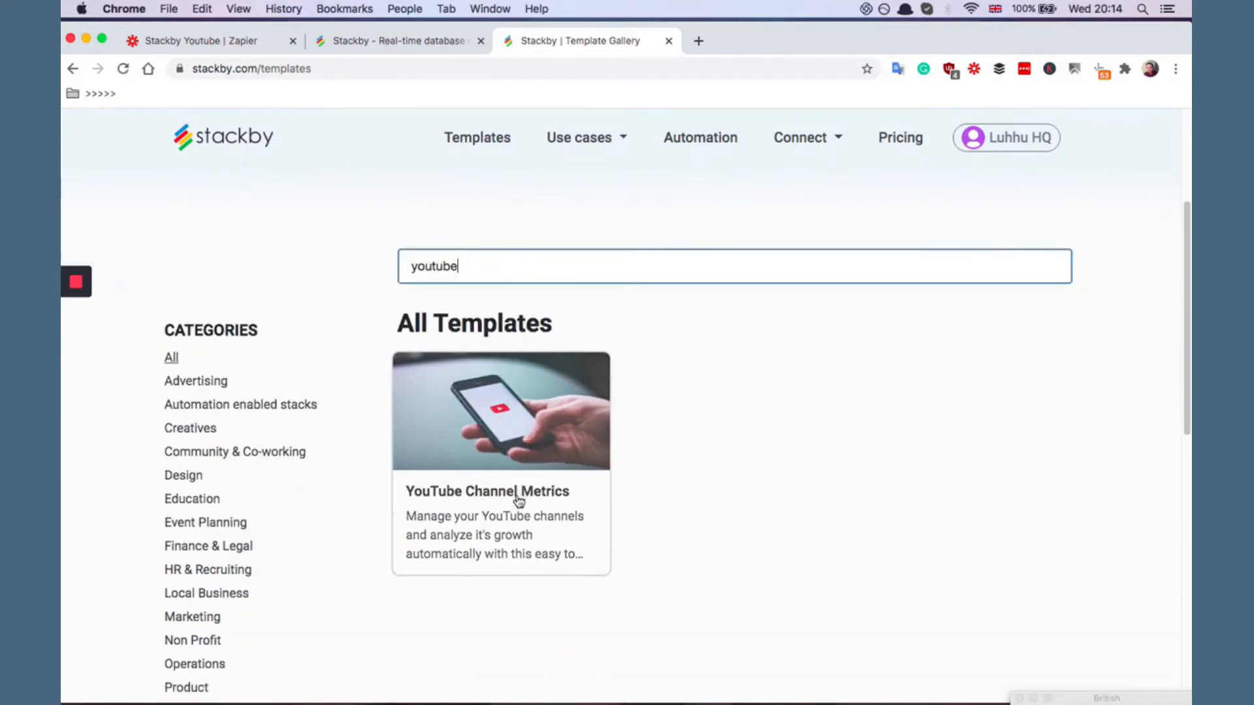
pyautogui.click(516, 502)
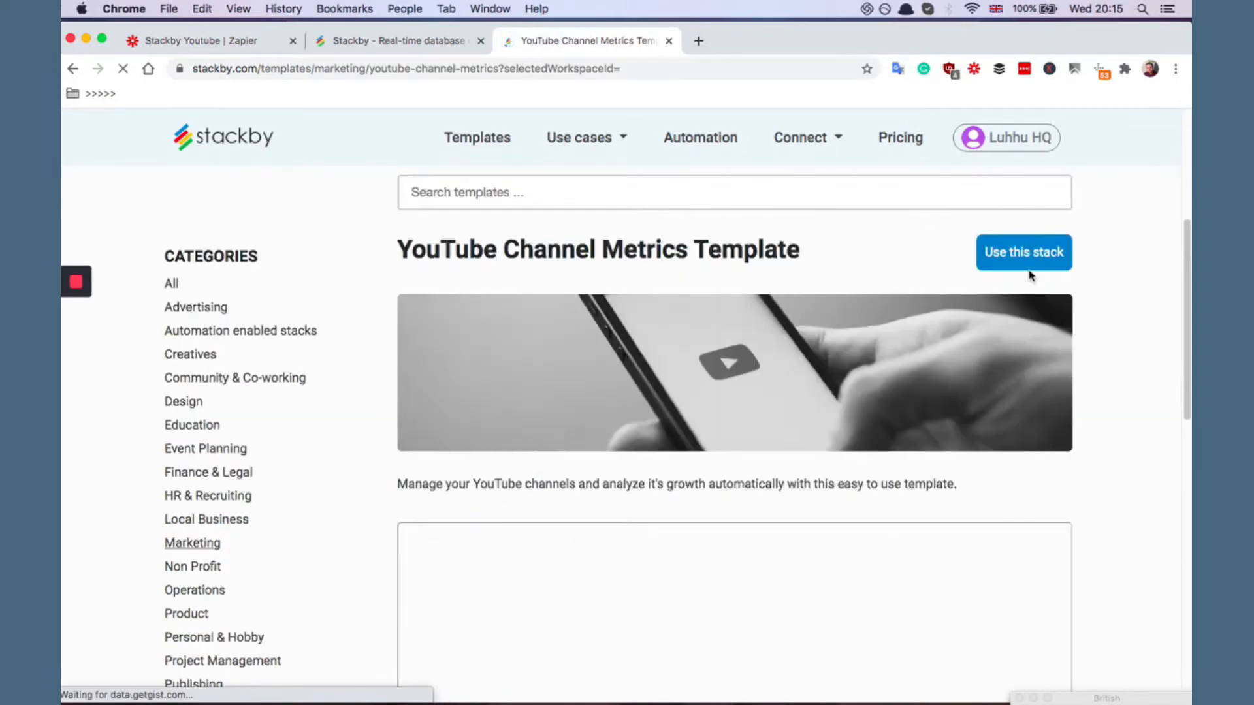
# Step: Start using the template, cancel the workspace choice, and open the existing YouTube Channel Metrics stack in My First Workspace
pyautogui.click(1025, 255)
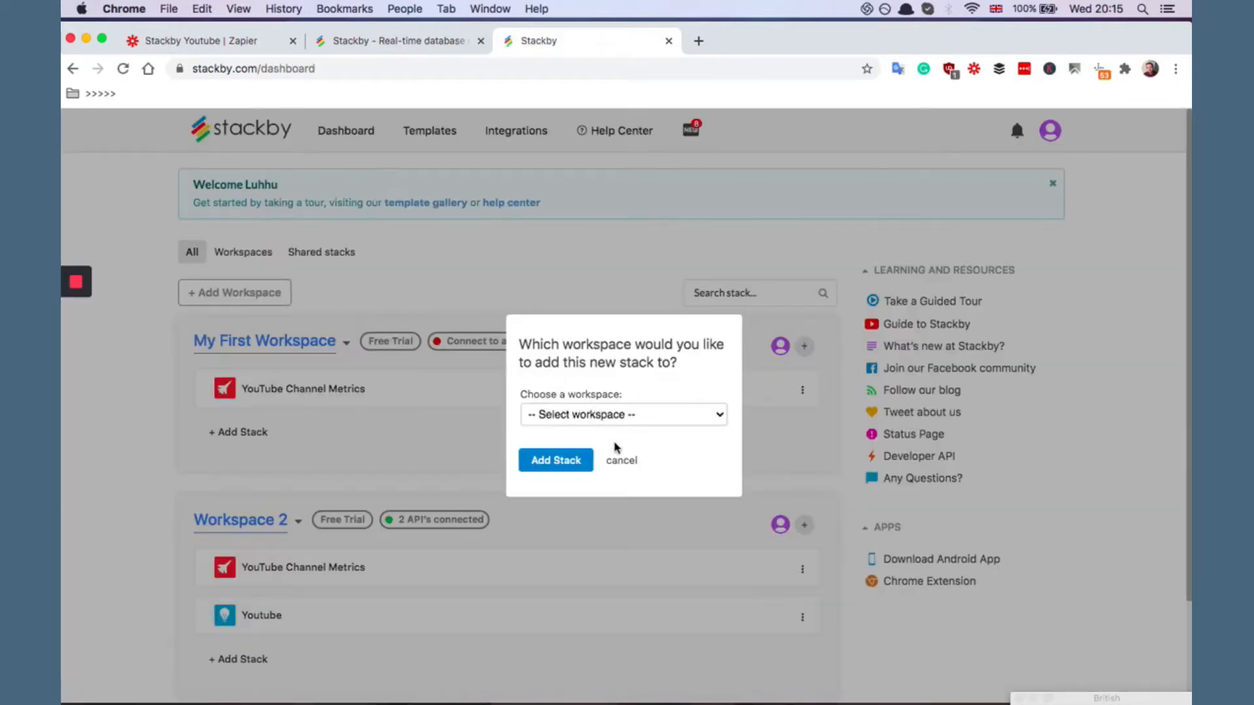
pyautogui.click(623, 463)
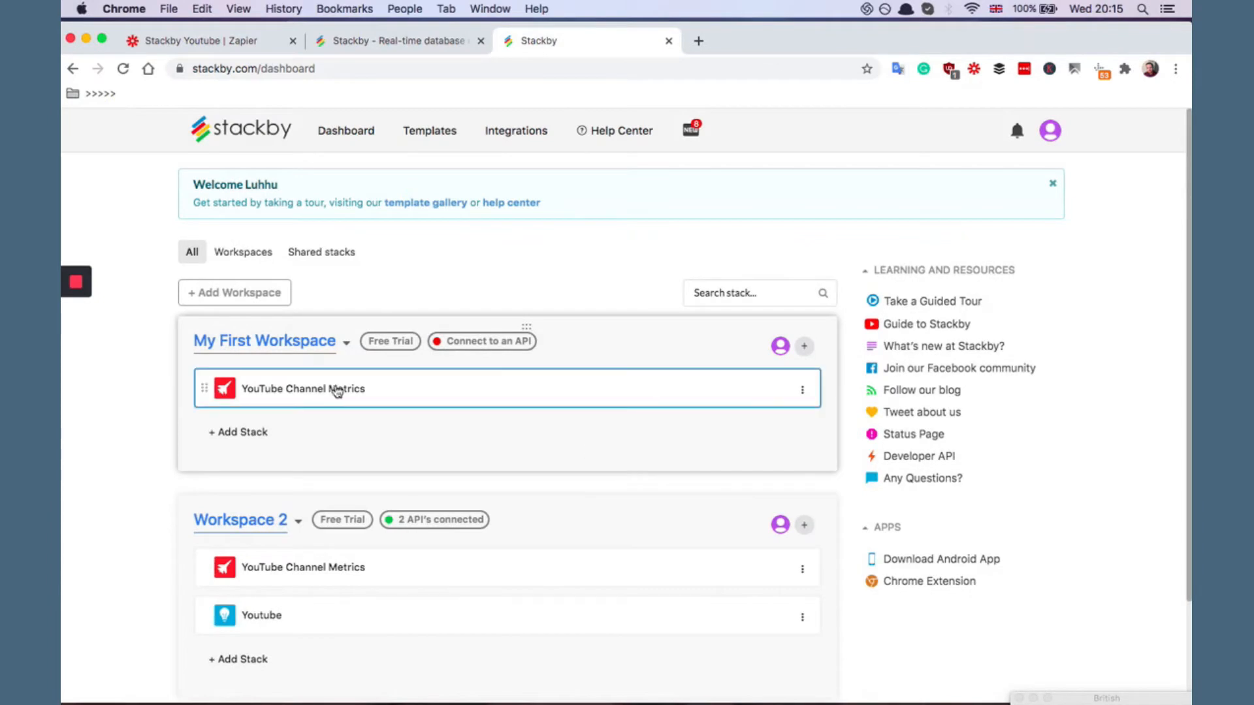
pyautogui.click(297, 390)
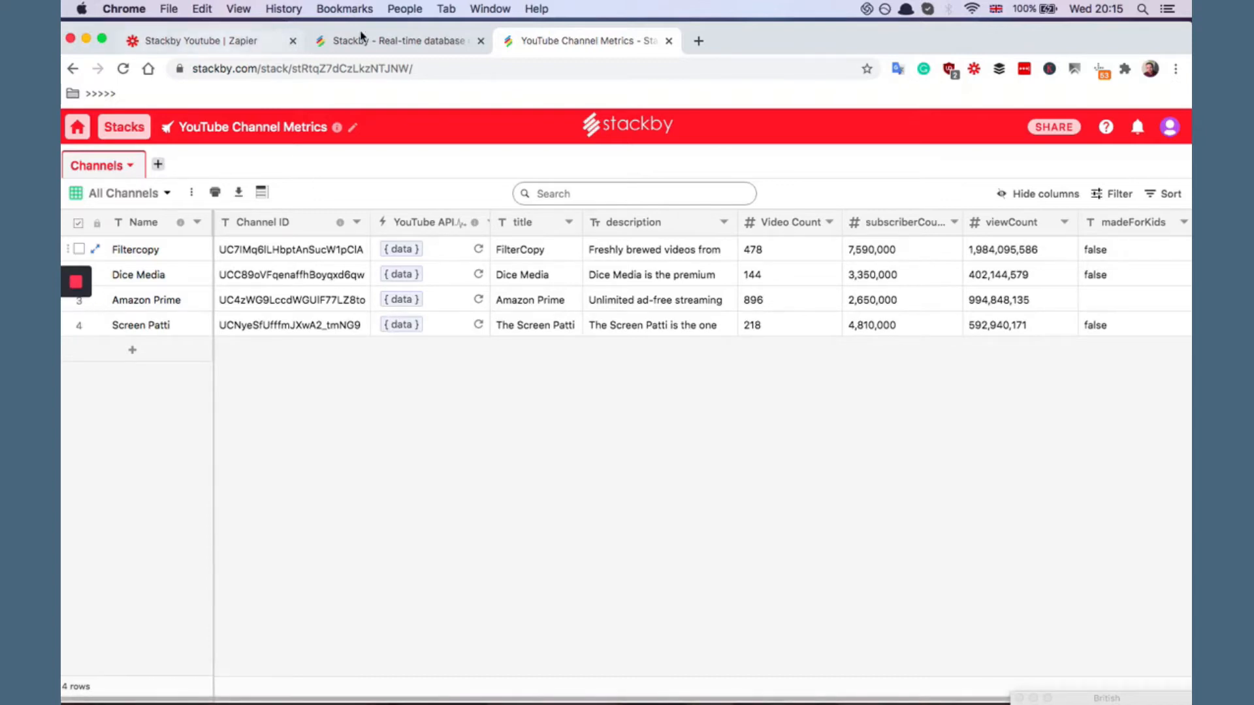
# Step: Switch back to the Zapier editor and continue from the trigger's found video sample to the action setup
pyautogui.click(249, 50)
pyautogui.scroll(-5, 450, 333)
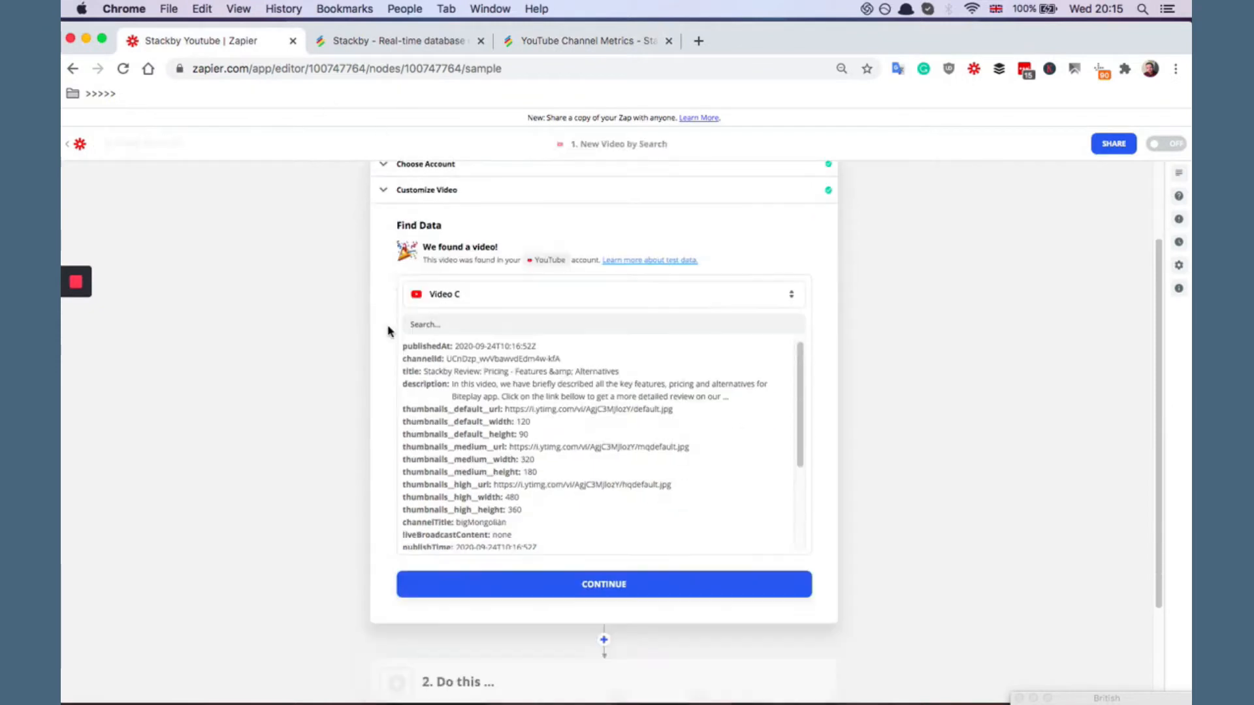
pyautogui.scroll(-3, 504, 384)
pyautogui.click(566, 516)
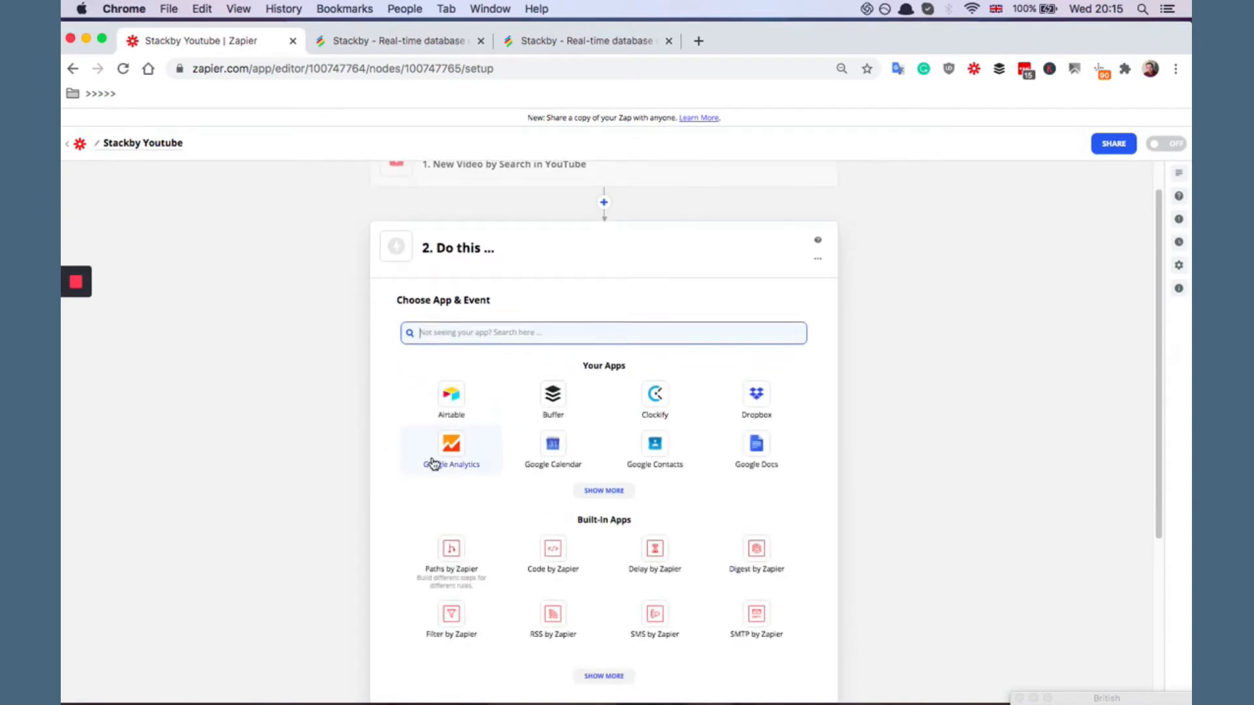
# Step: Search the action apps for "stack", choose Stackby with the Create Row event, and continue to the account choice
pyautogui.write('stack')
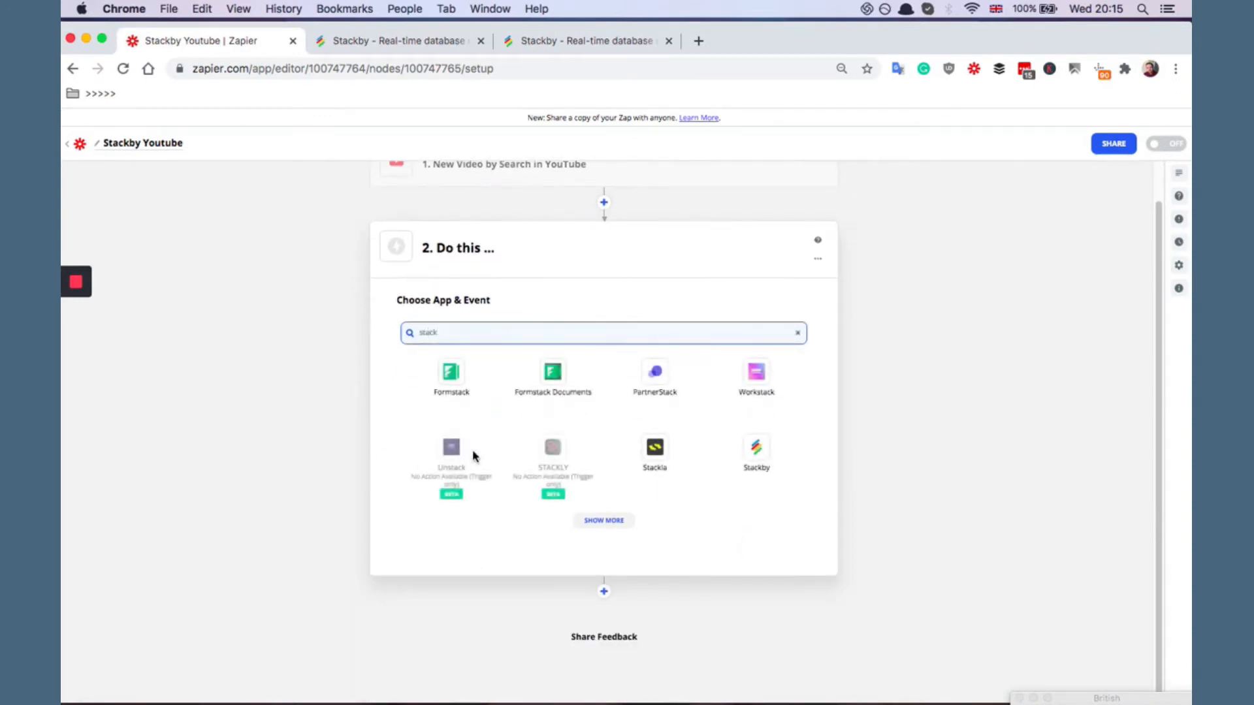
pyautogui.click(754, 482)
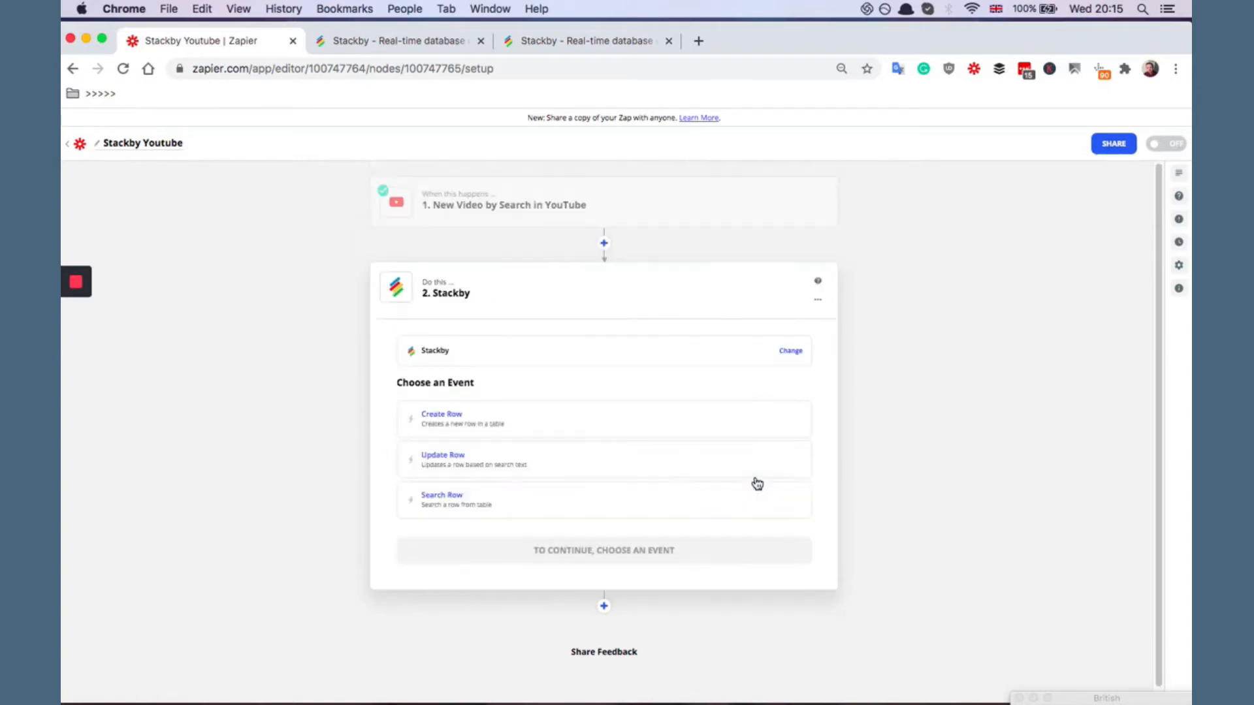
pyautogui.click(487, 428)
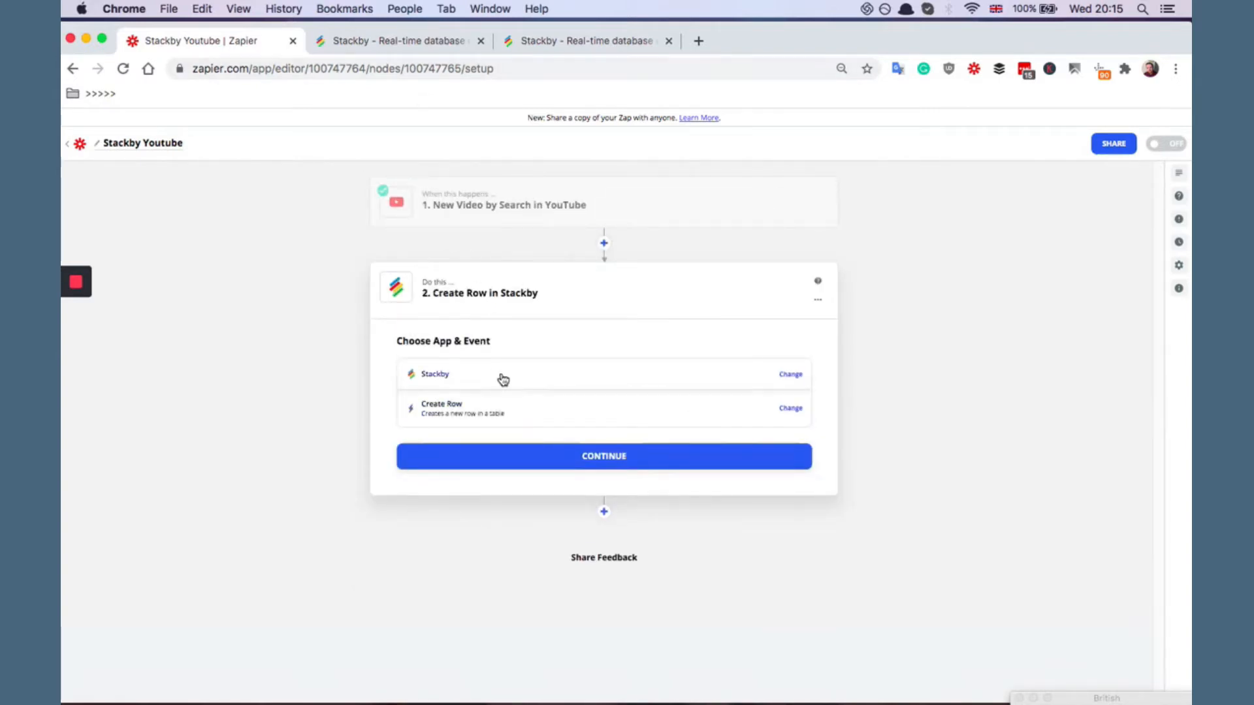
pyautogui.click(553, 470)
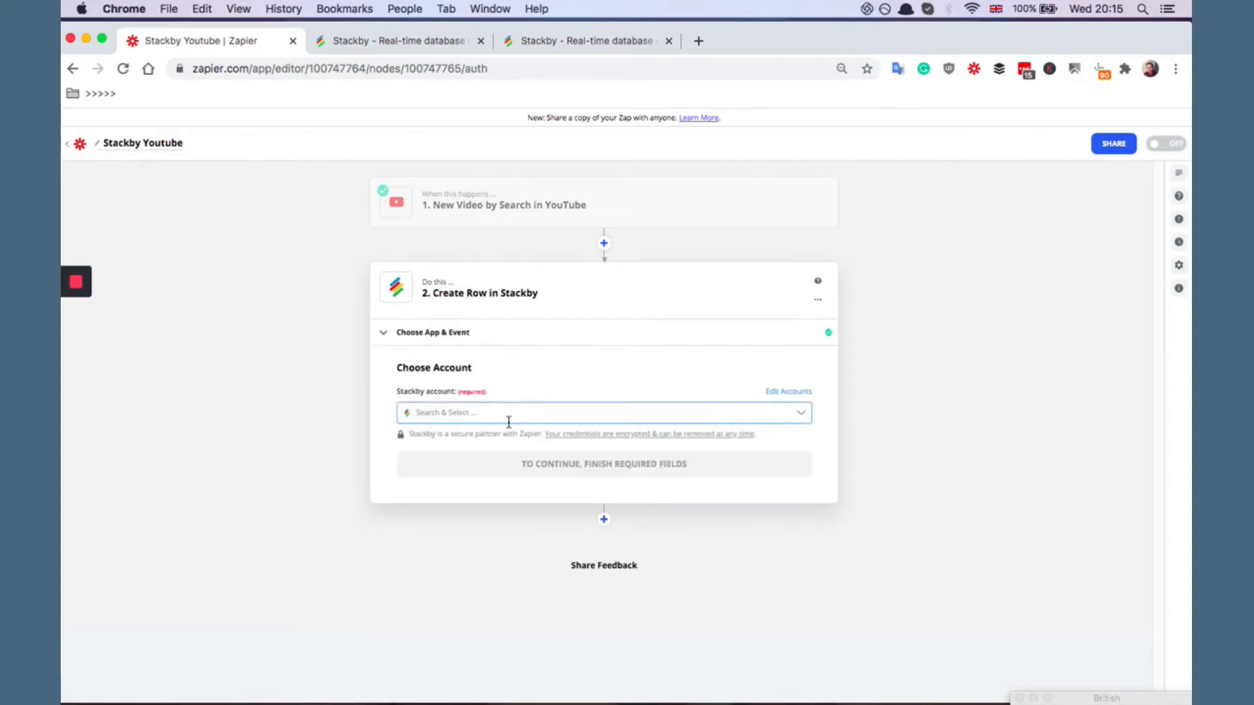
# Step: Select the existing Stackby account for the action and continue to the row settings
pyautogui.click(497, 414)
pyautogui.click(476, 446)
pyautogui.click(506, 421)
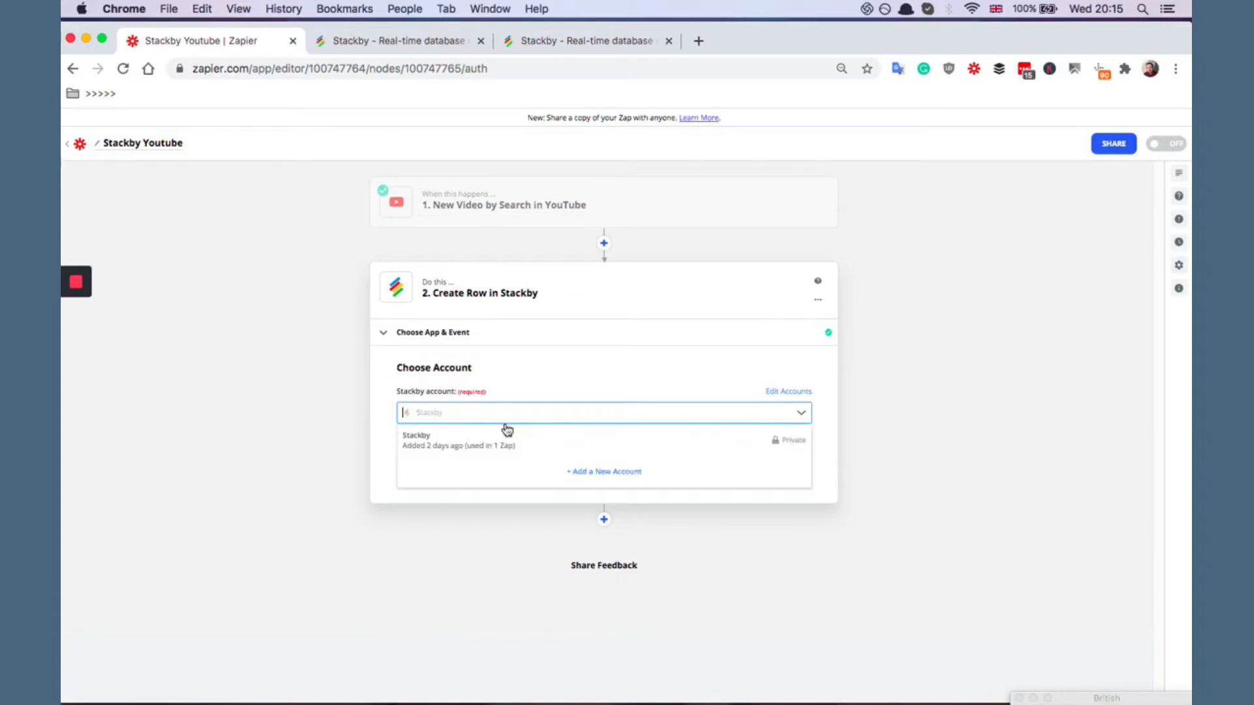
pyautogui.click(352, 431)
pyautogui.click(450, 464)
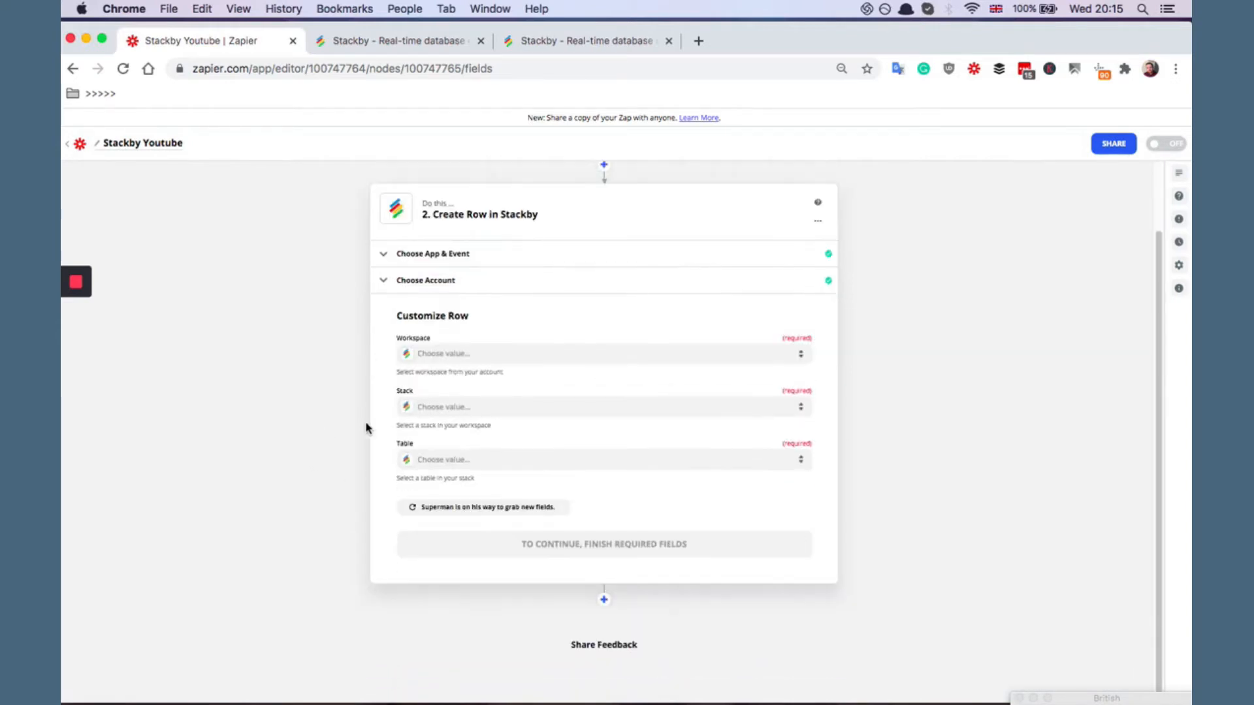
# Step: Set the row's destination to My First Workspace, the YouTube Channel Metrics stack and the Channels table
pyautogui.click(487, 358)
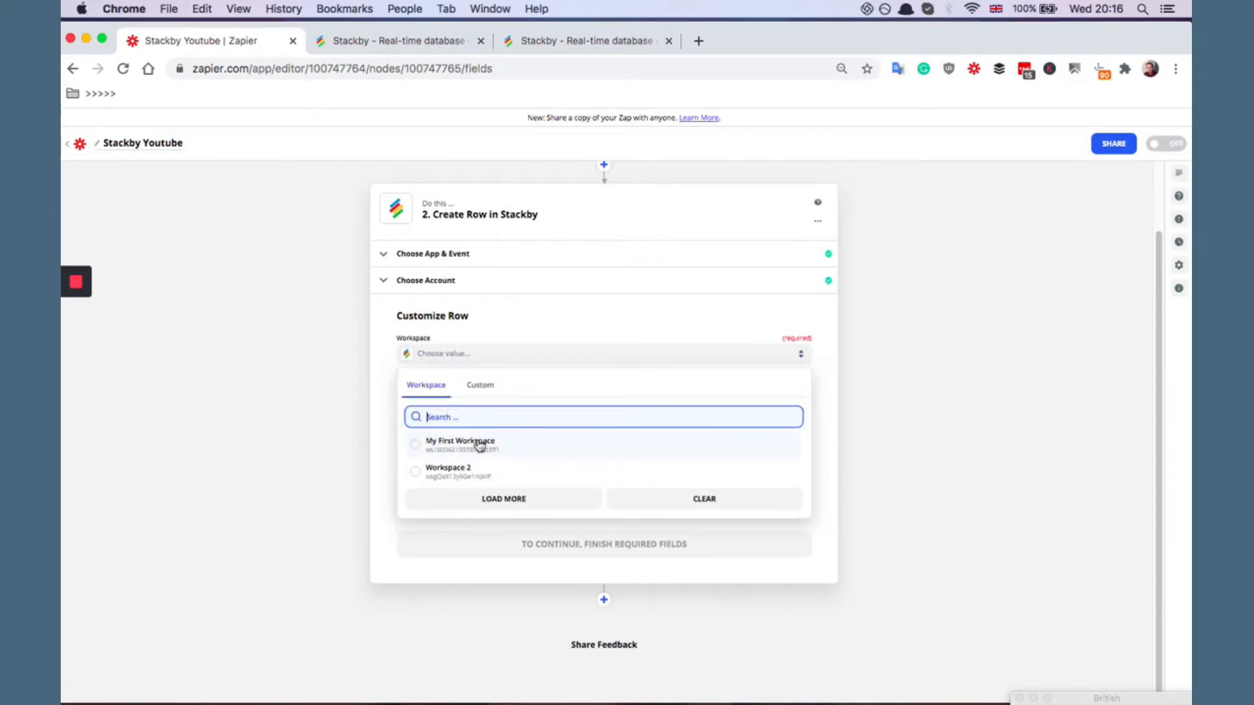
pyautogui.click(464, 450)
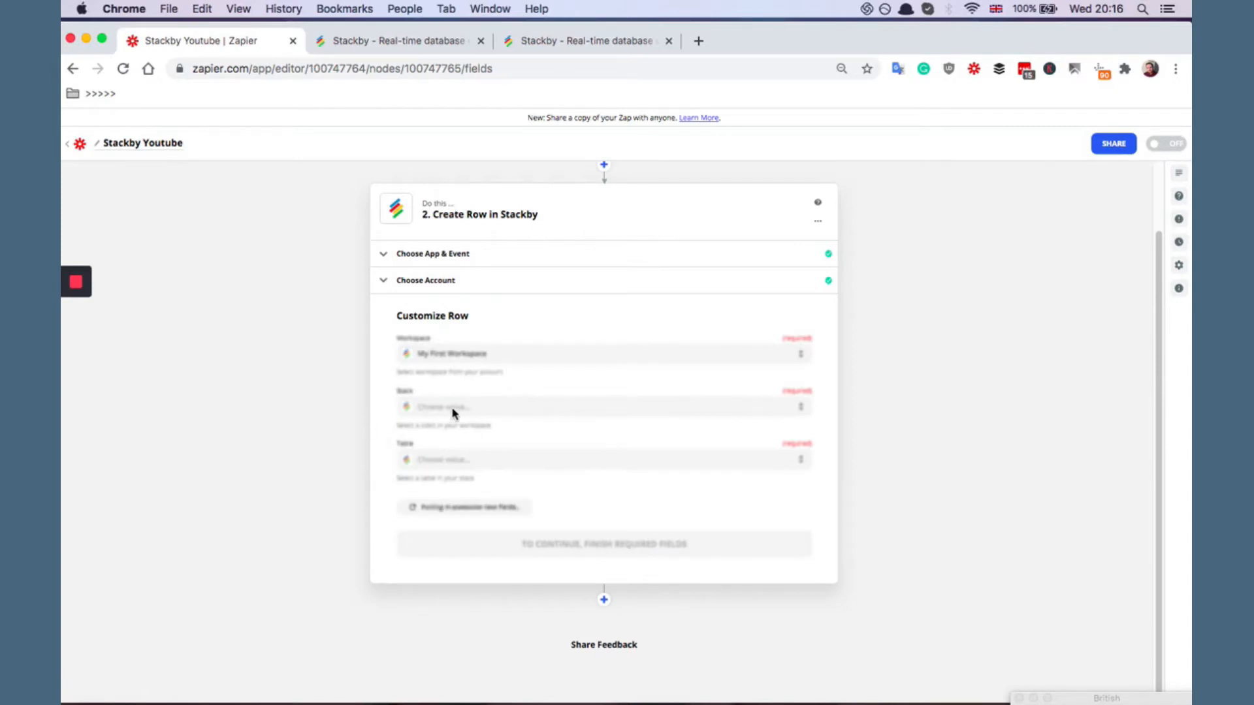
pyautogui.click(453, 411)
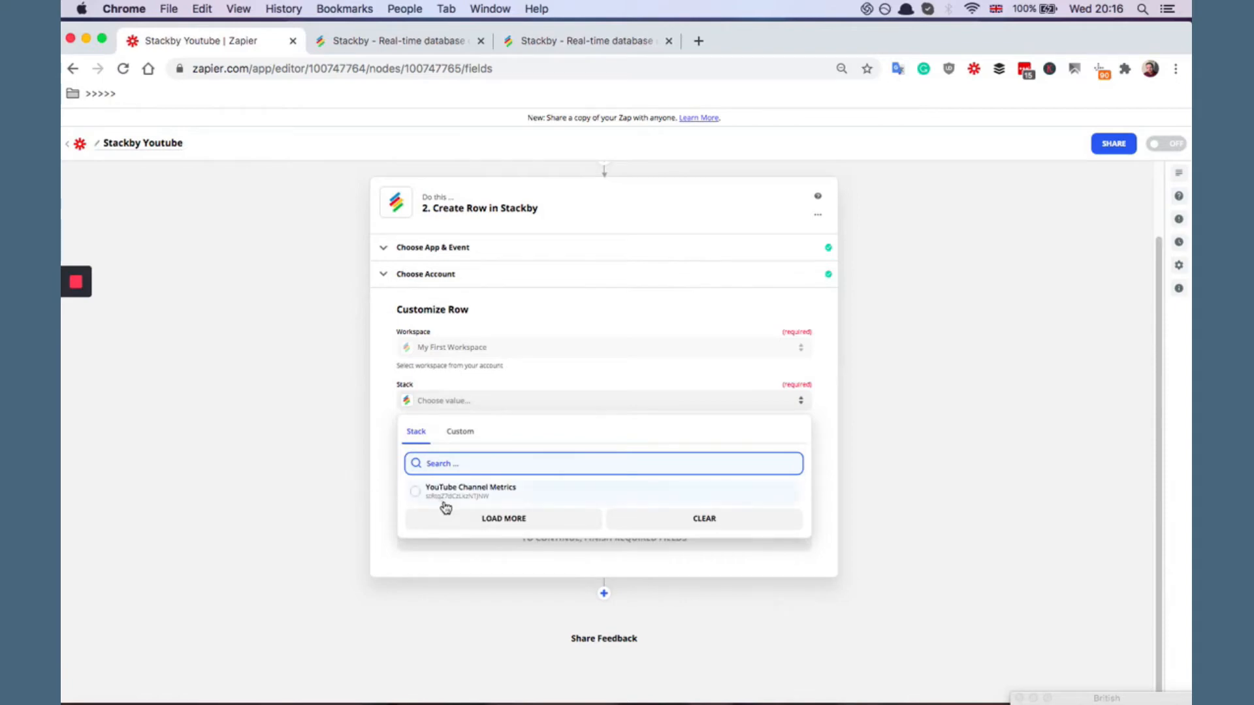
pyautogui.click(440, 495)
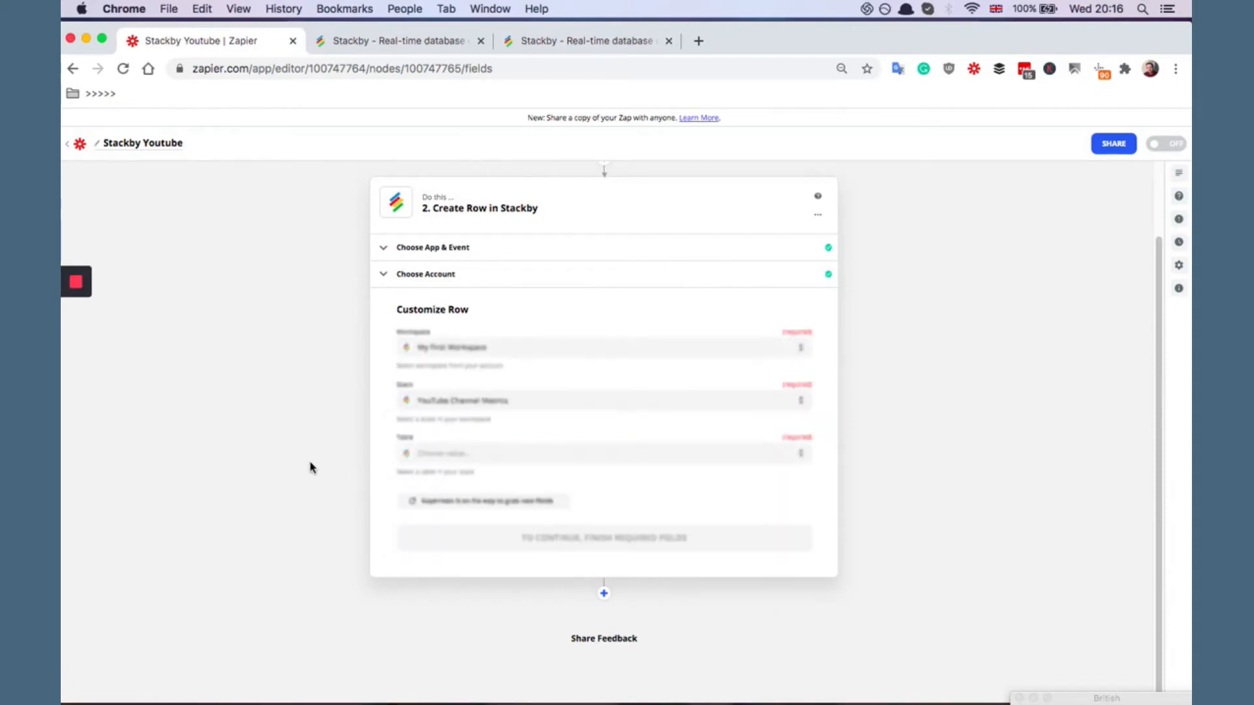
pyautogui.click(440, 456)
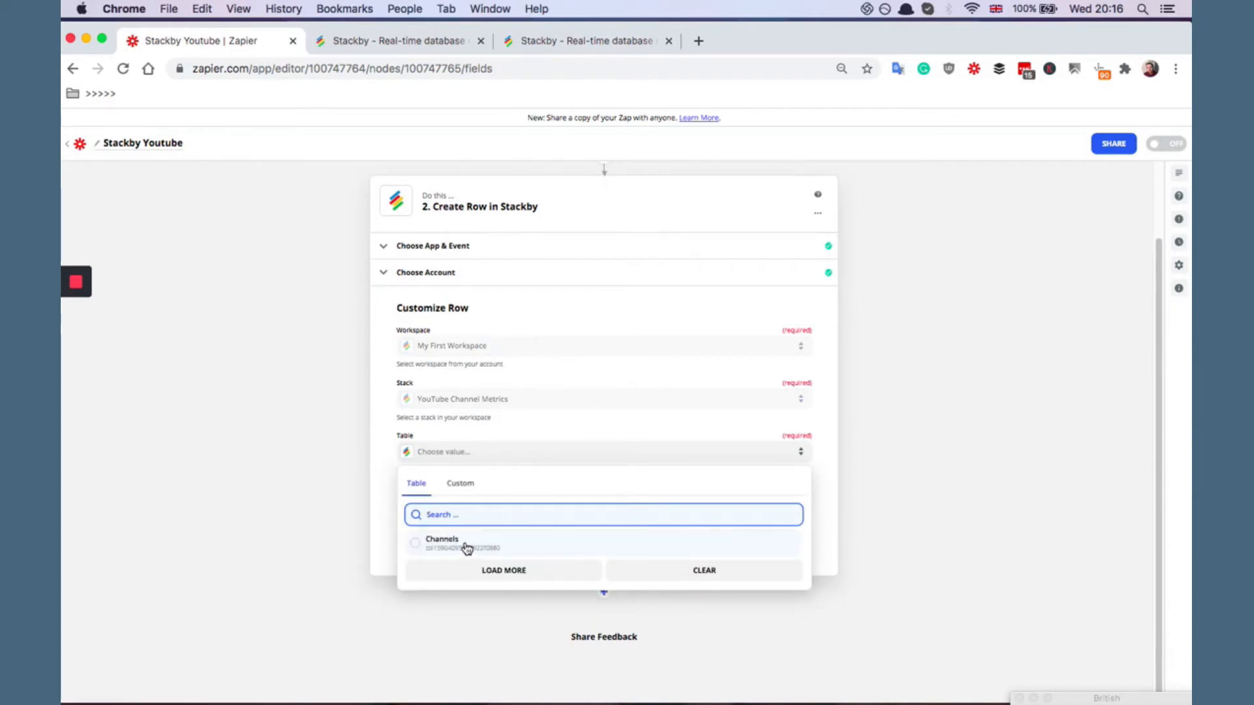
pyautogui.click(465, 547)
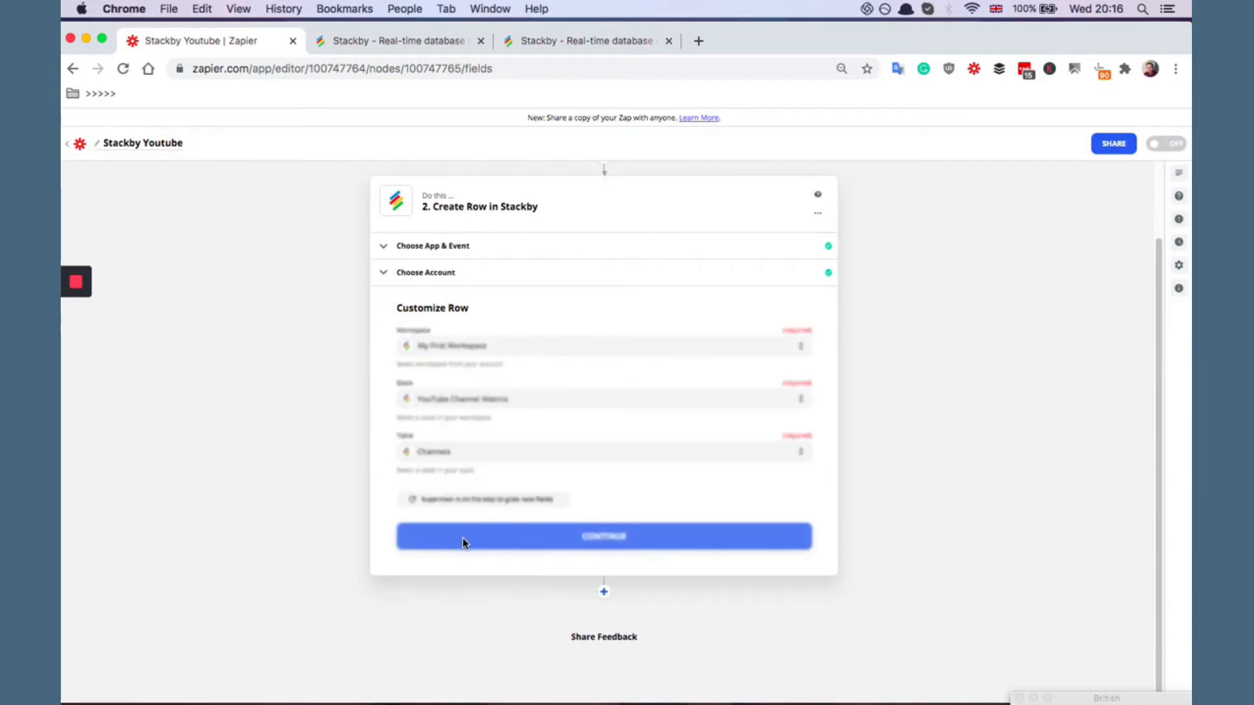
# Step: Check the columns of the YouTube Channel Metrics stack in Stackby and map the zap's Name field to the trigger's Channel Title
pyautogui.scroll(-1, 322, 504)
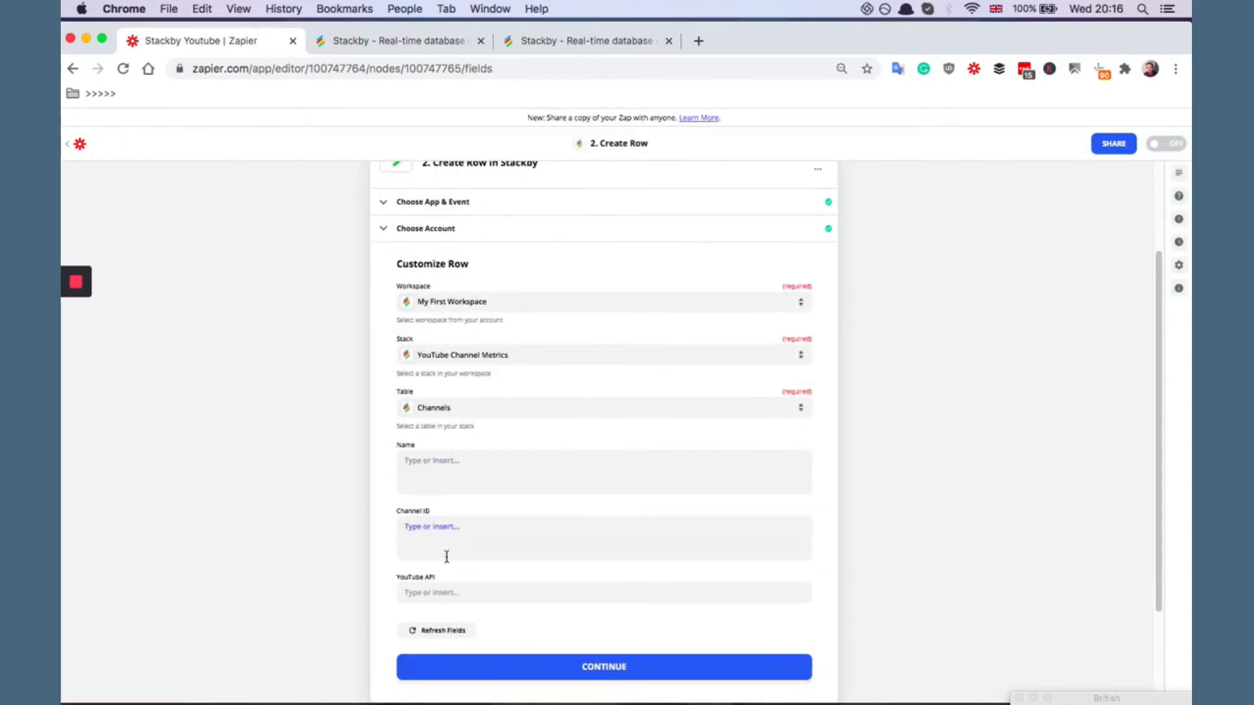
pyautogui.click(444, 45)
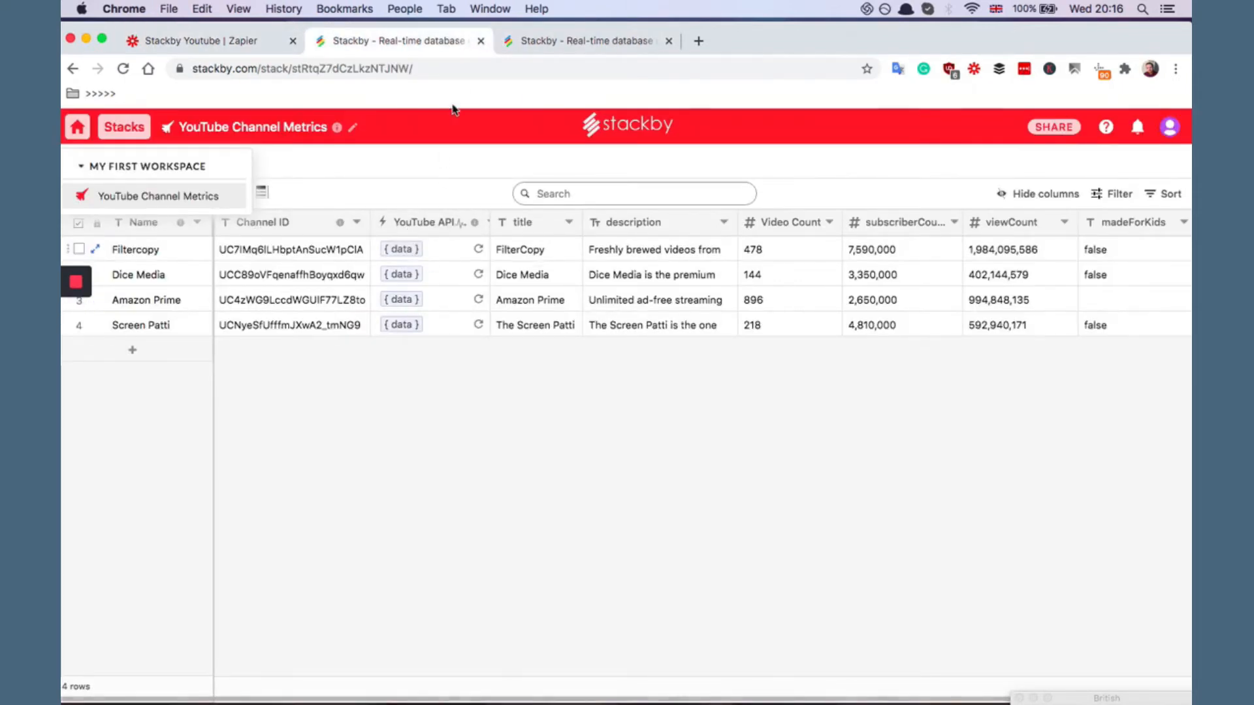
pyautogui.click(261, 45)
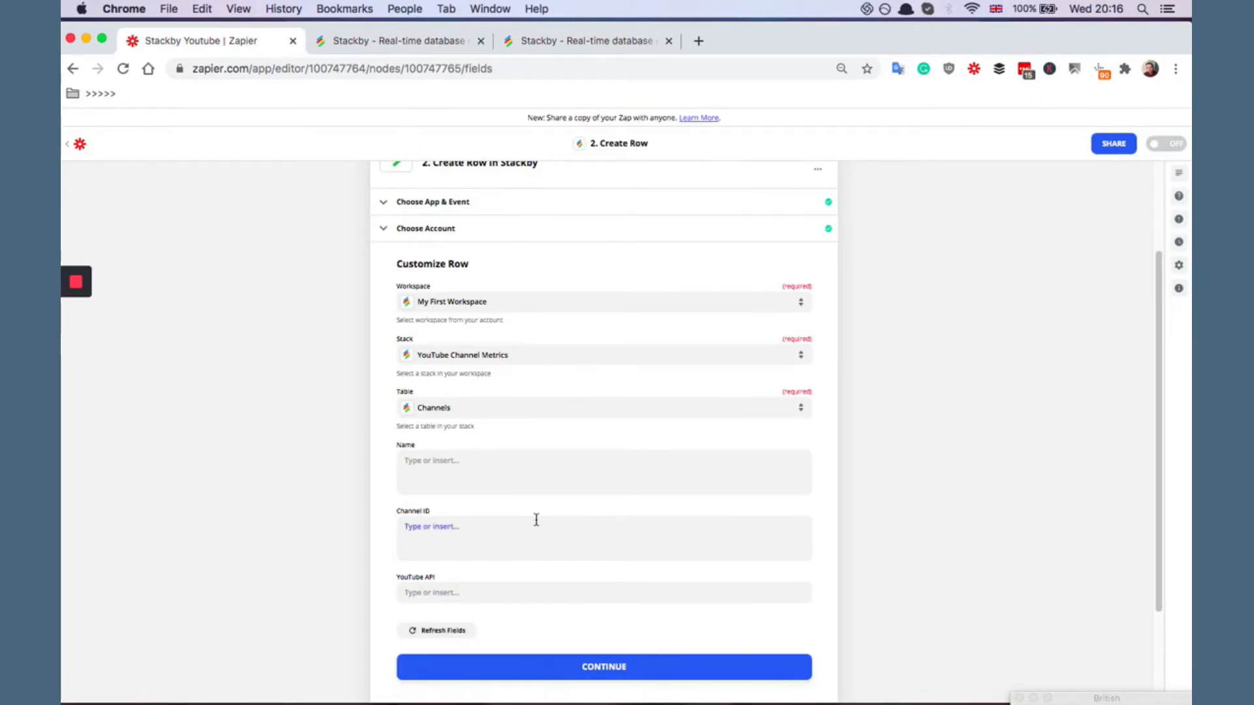
pyautogui.scroll(-2, 379, 491)
pyautogui.scroll(-2, 384, 455)
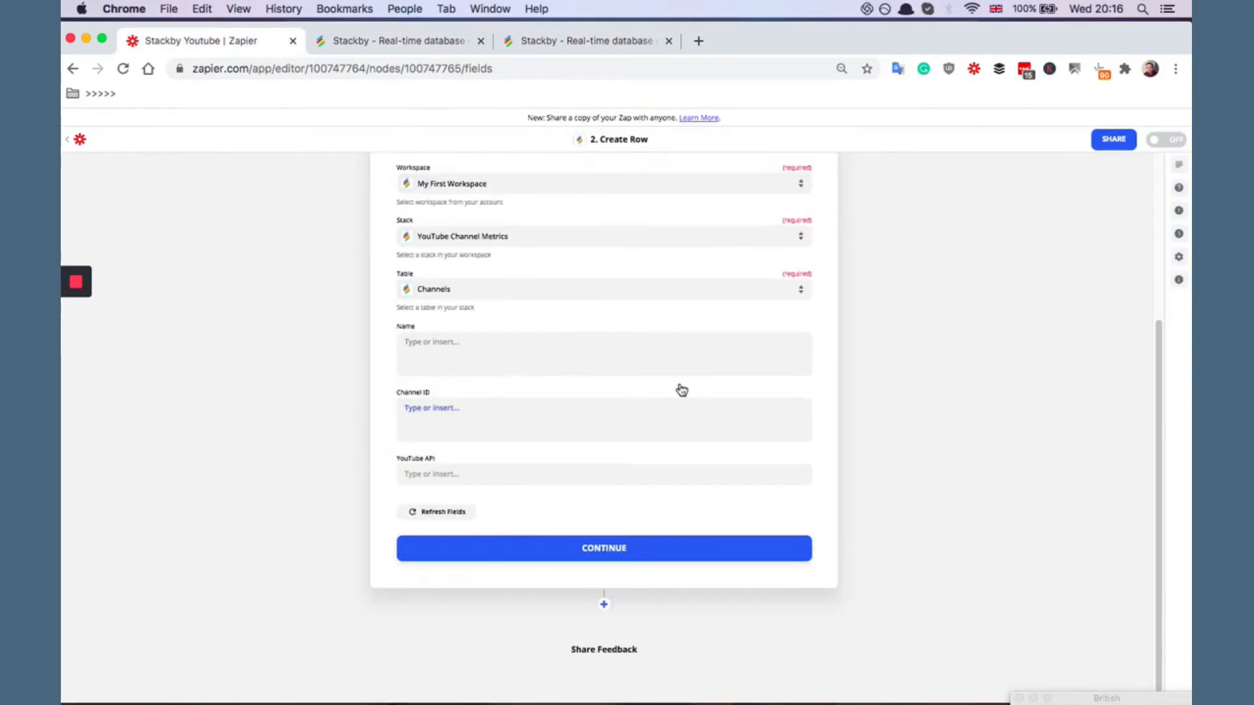
pyautogui.click(479, 345)
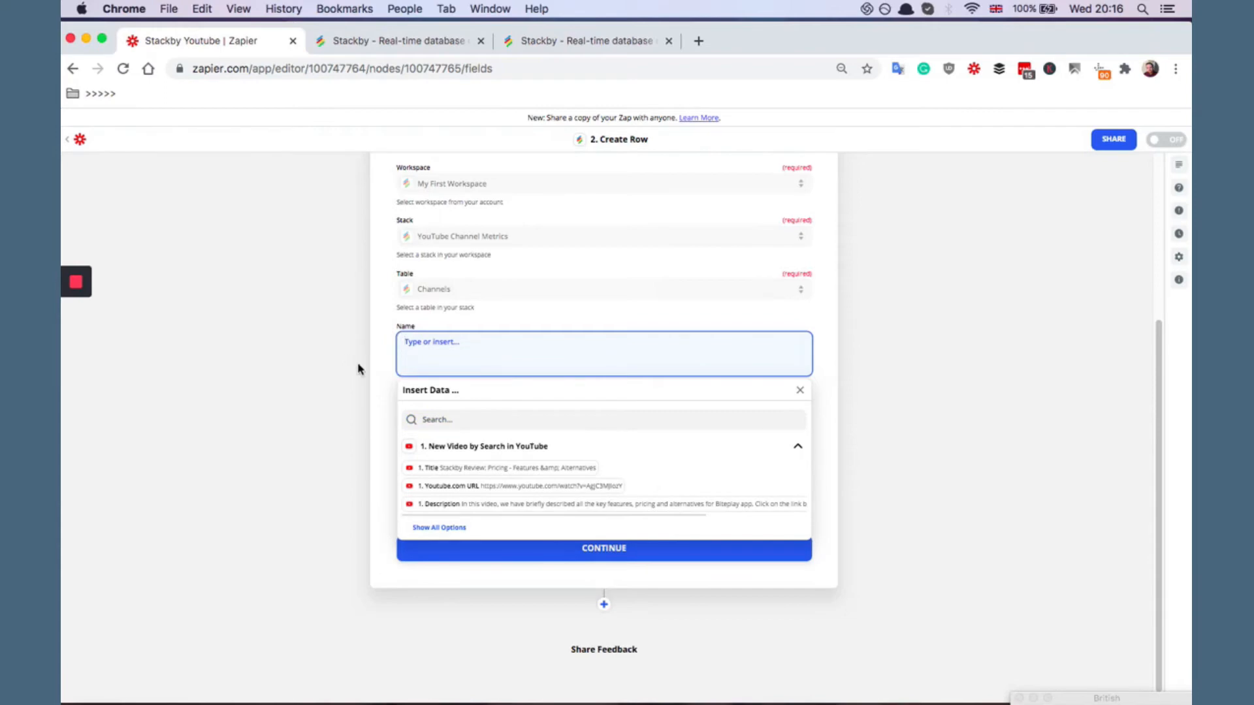
pyautogui.scroll(2, 475, 398)
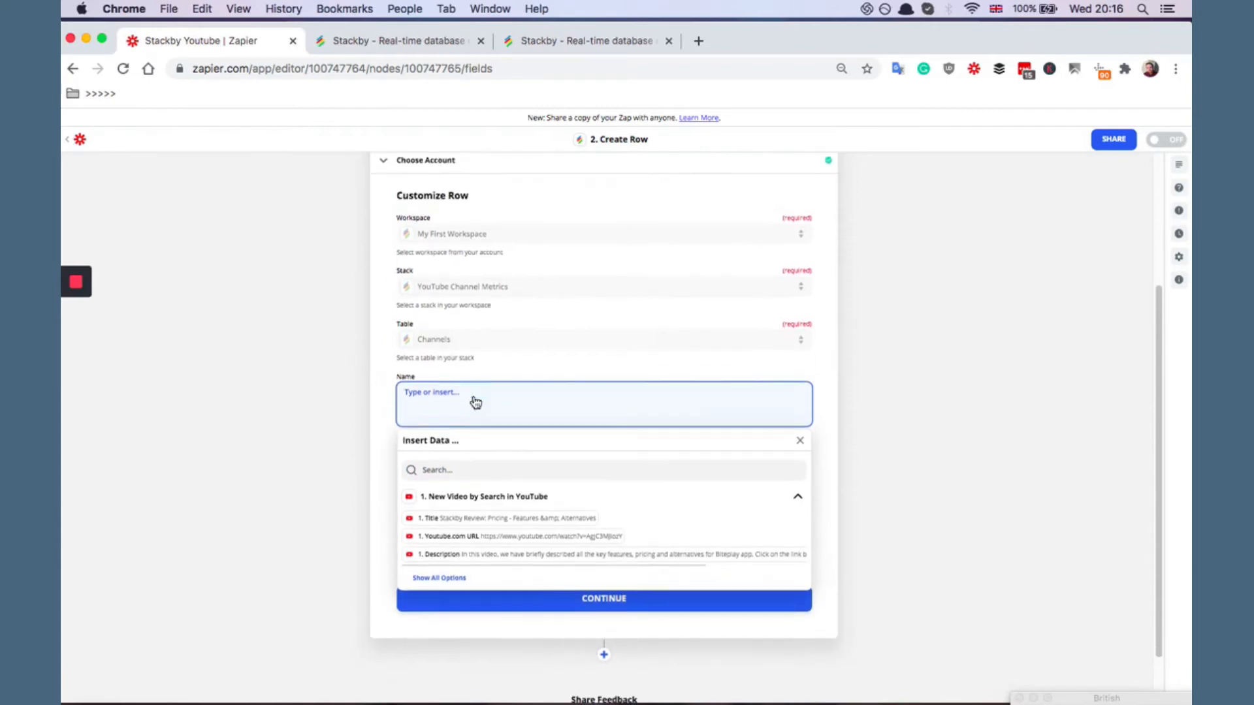
pyautogui.scroll(-3, 458, 425)
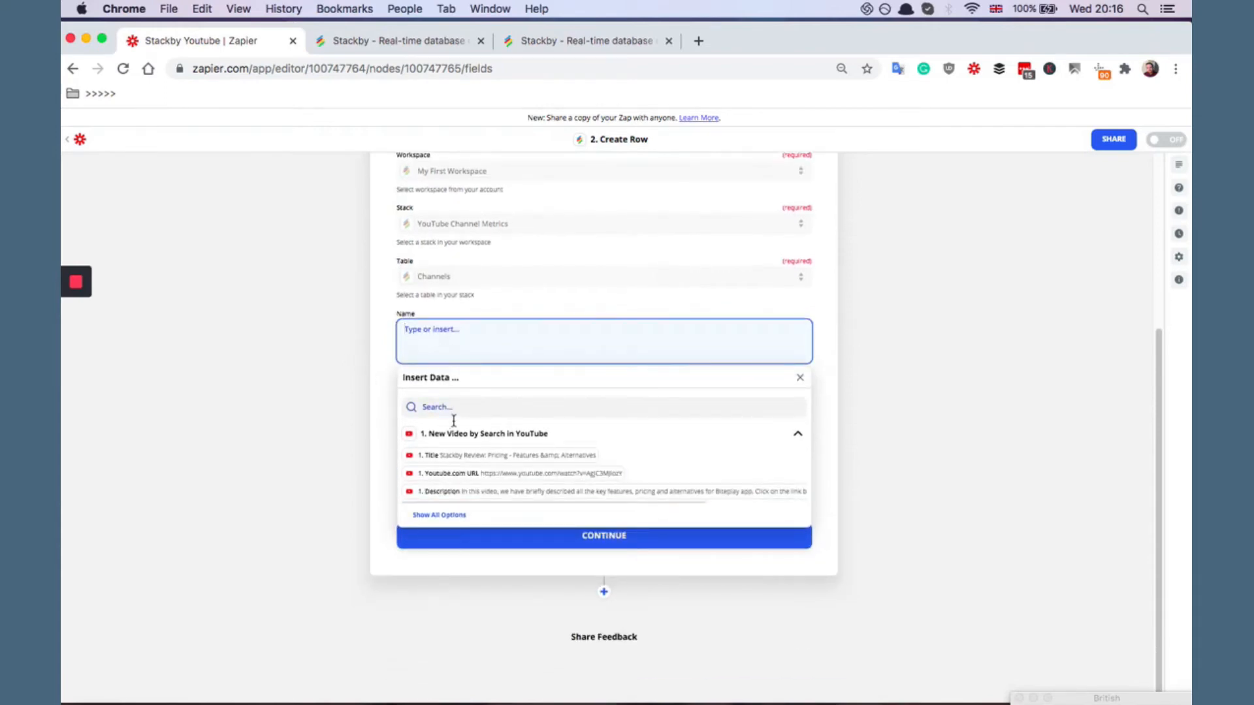
pyautogui.click(456, 515)
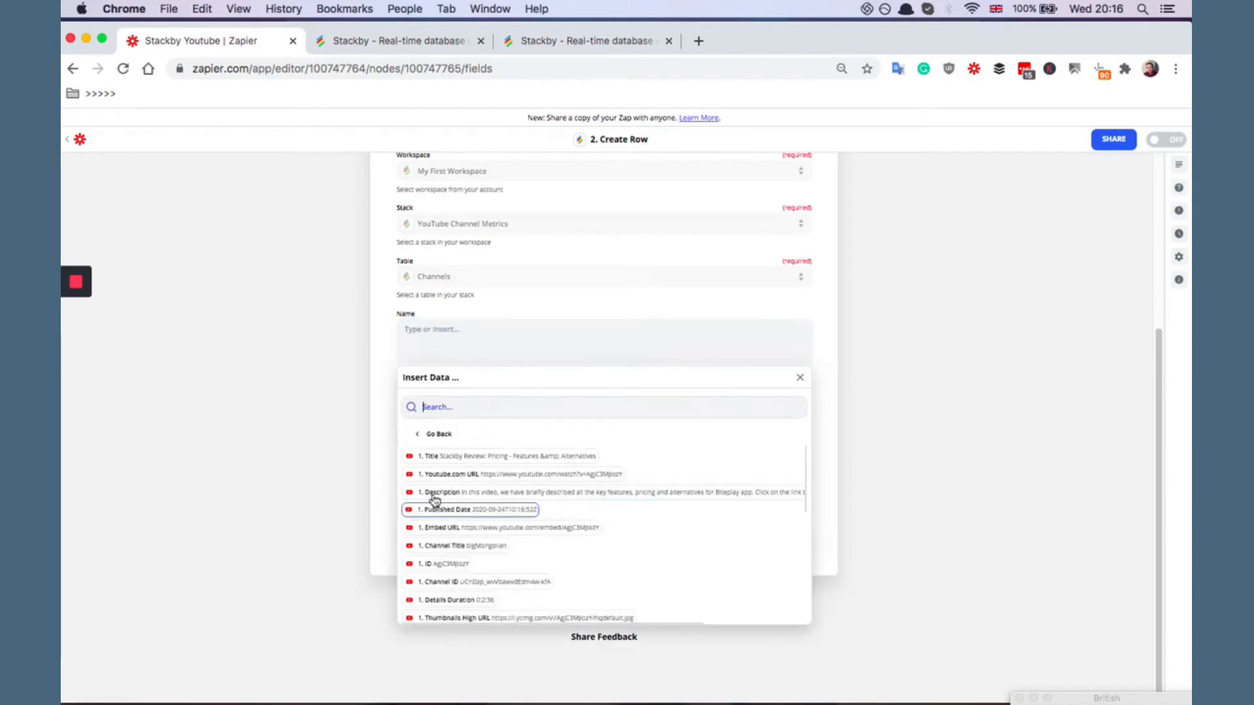
pyautogui.click(479, 551)
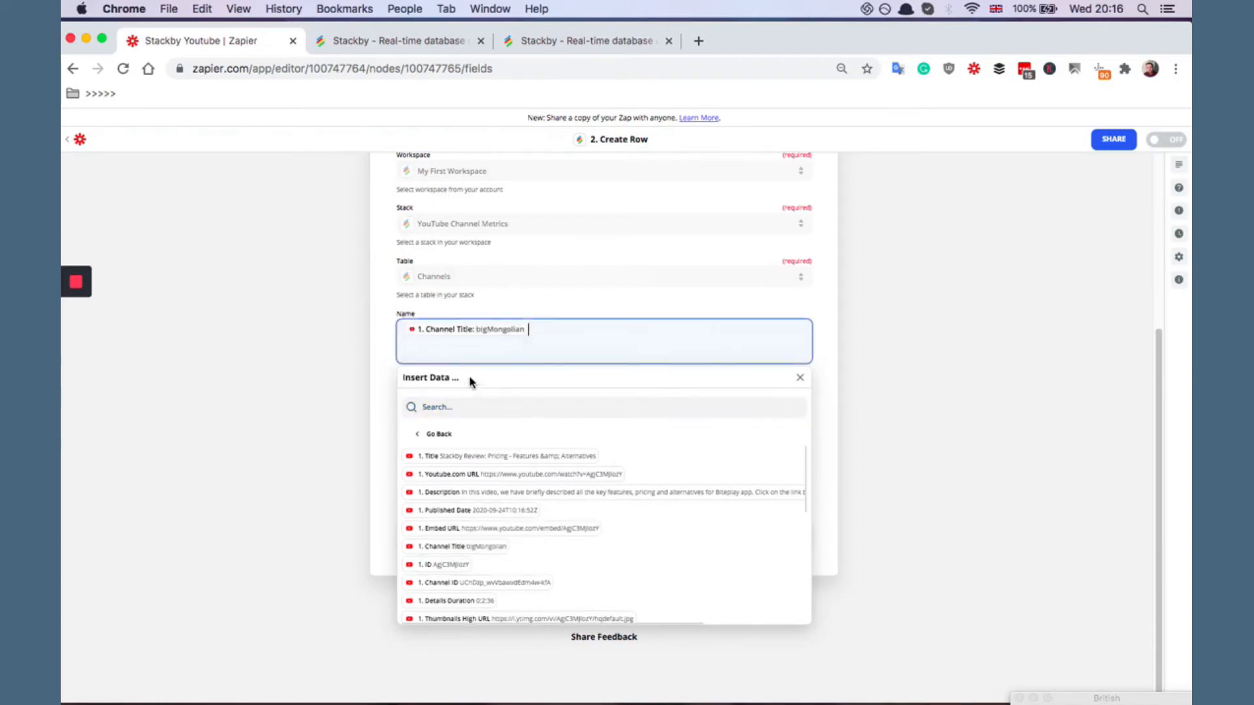
pyautogui.click(394, 358)
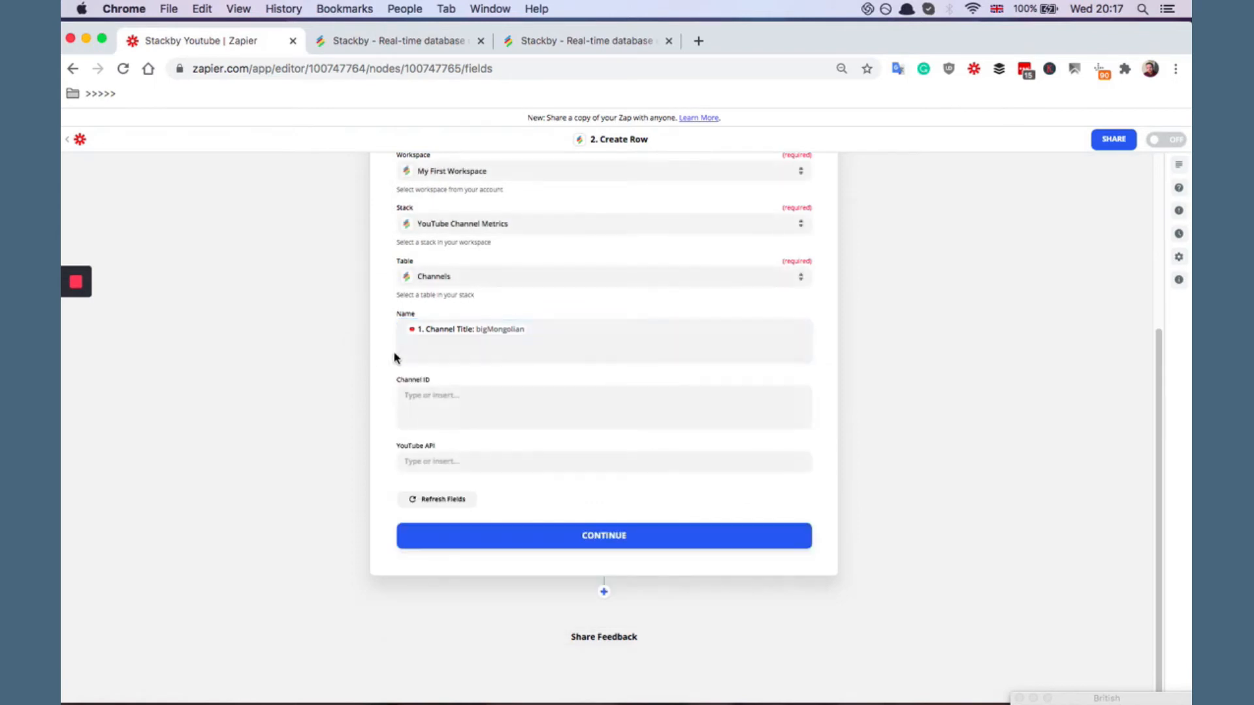
# Step: Search the trigger data for "Chann" and map the Channel ID field to the trigger's Channel ID
pyautogui.click(436, 415)
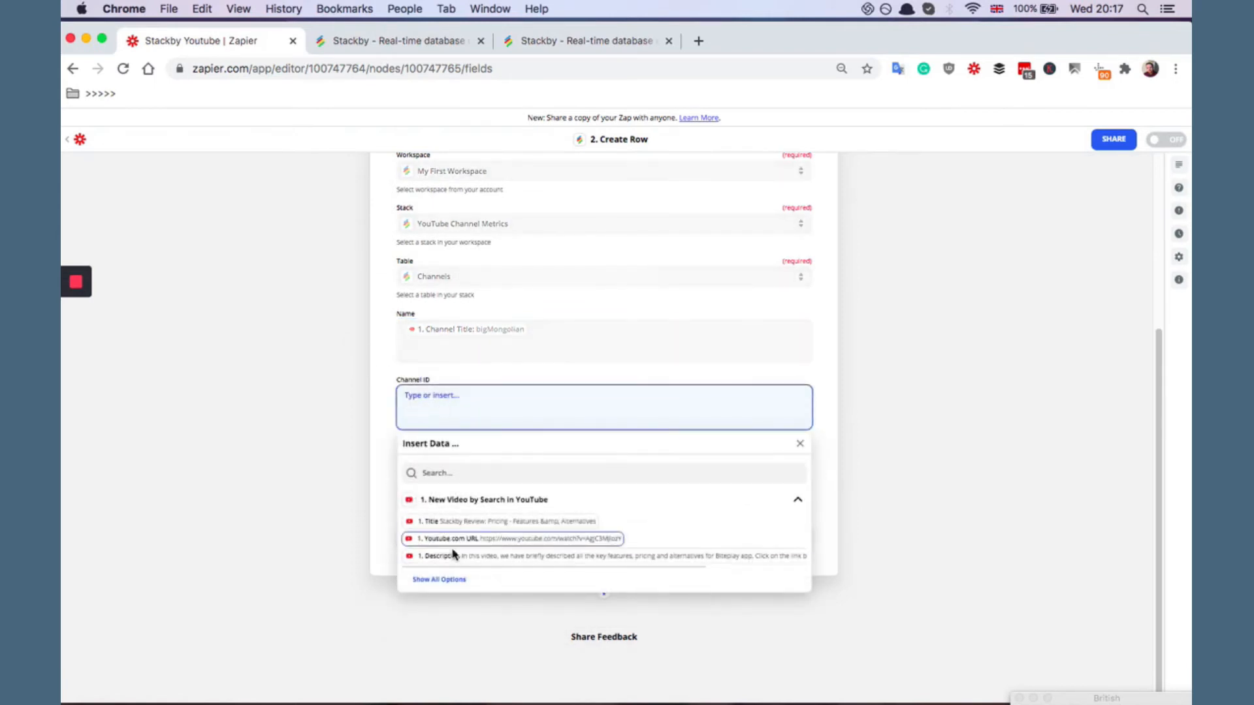
pyautogui.click(448, 580)
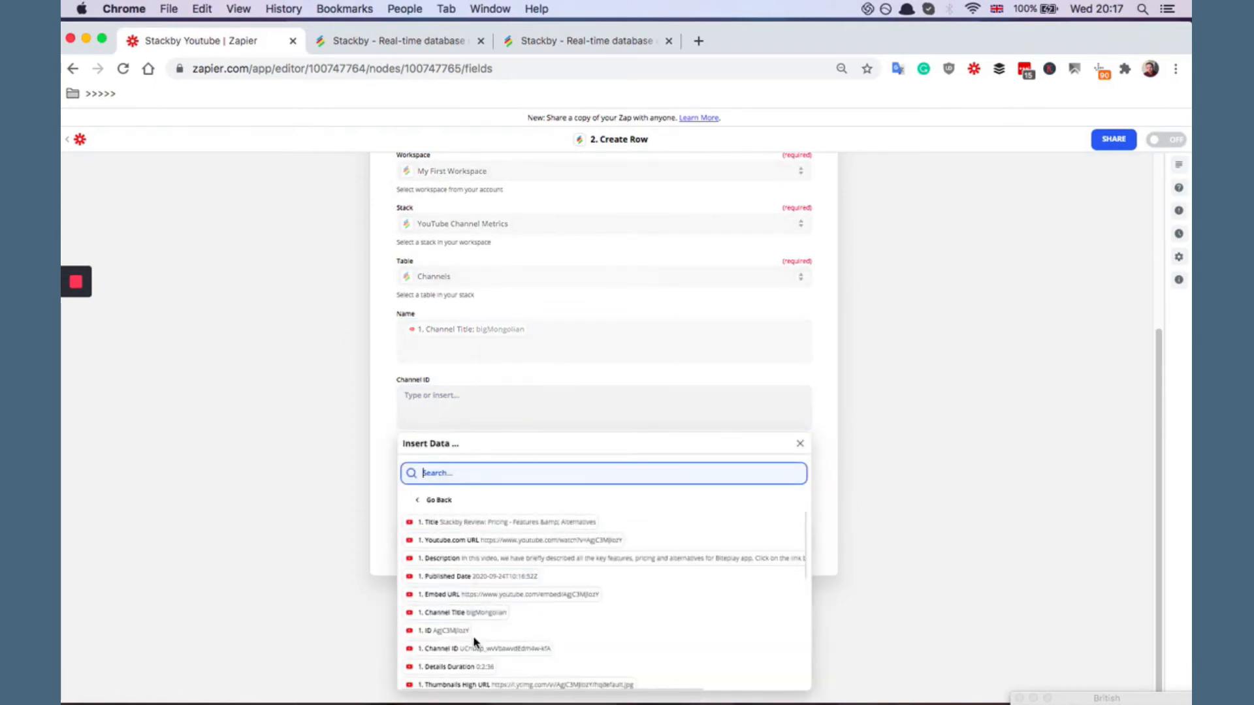
pyautogui.write('Ch')
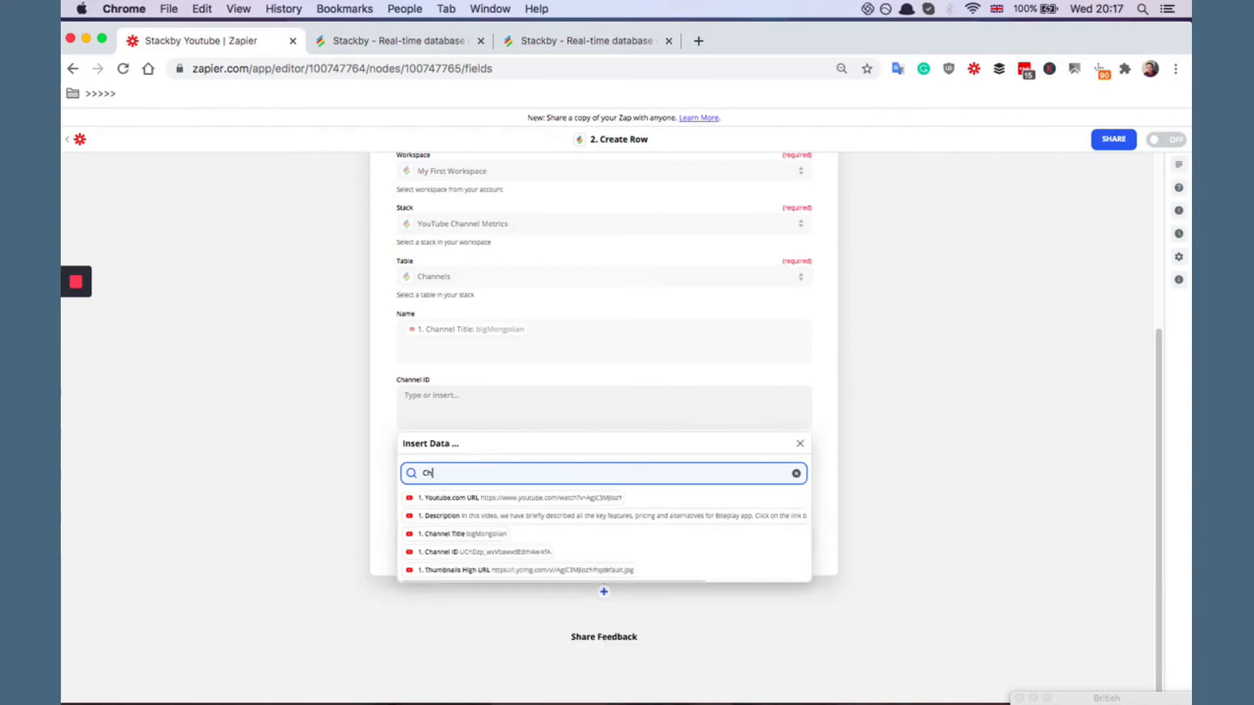
pyautogui.write('annn')
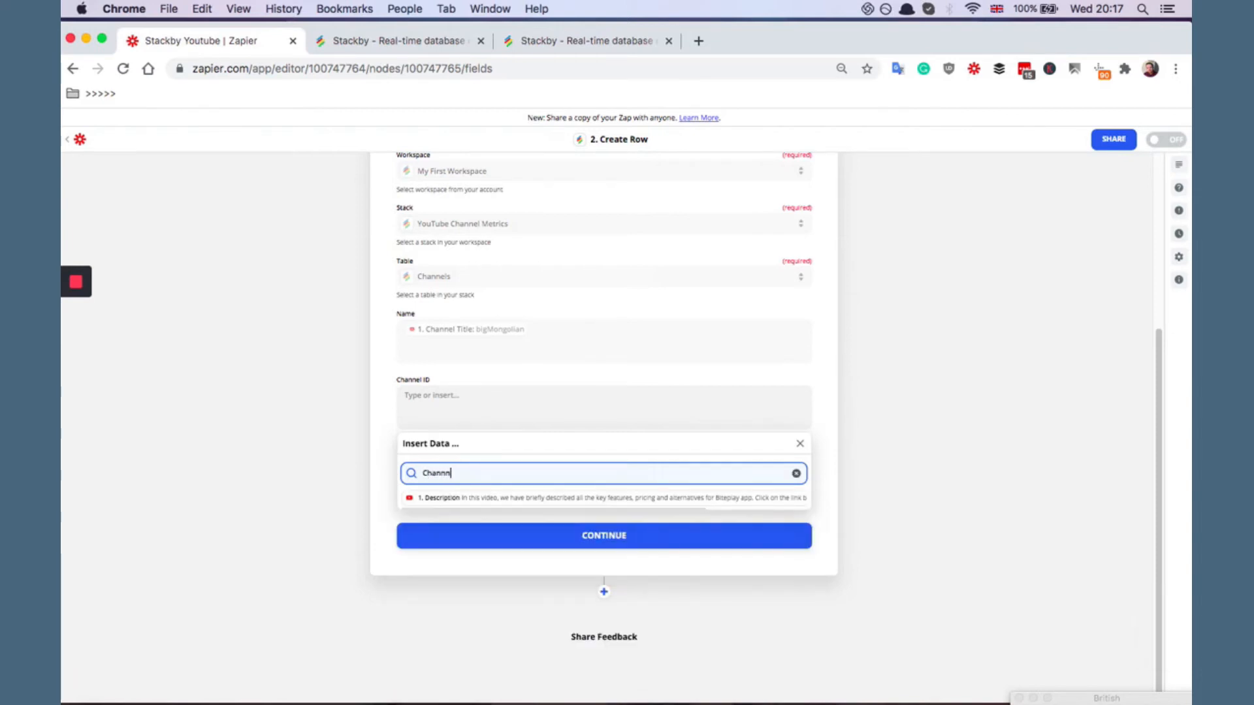
pyautogui.press('BackSpace')
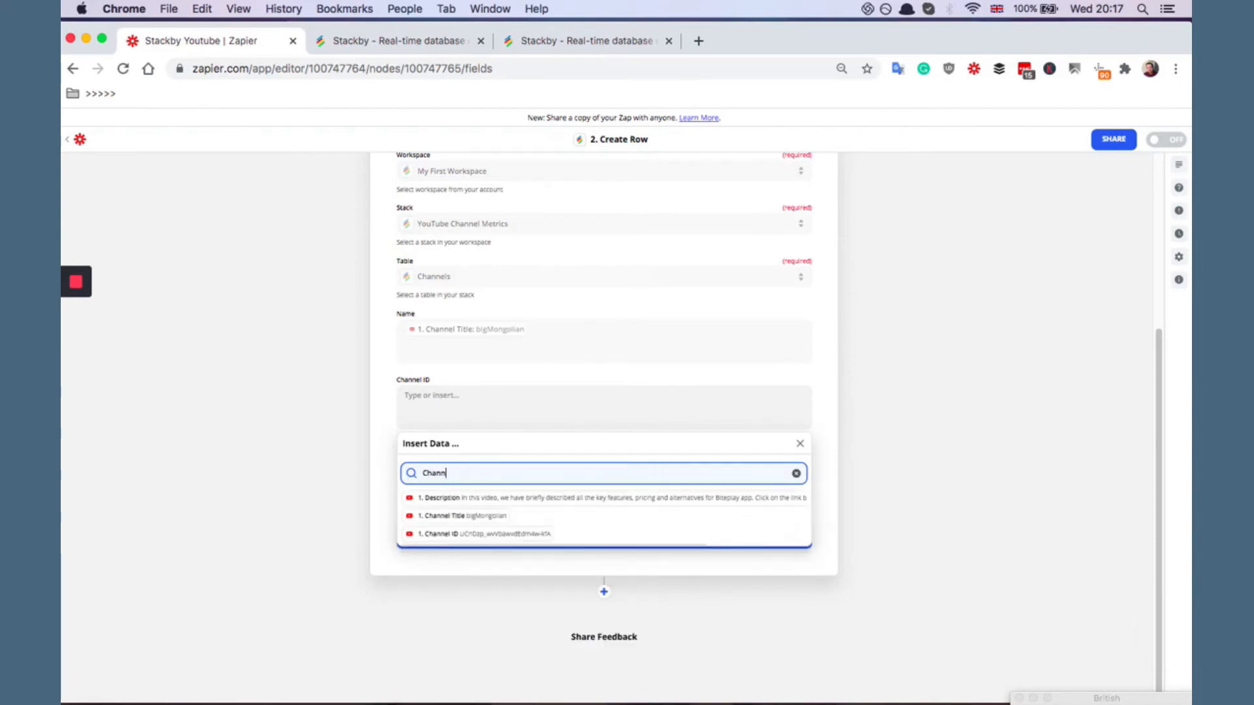
pyautogui.click(476, 533)
pyautogui.click(331, 420)
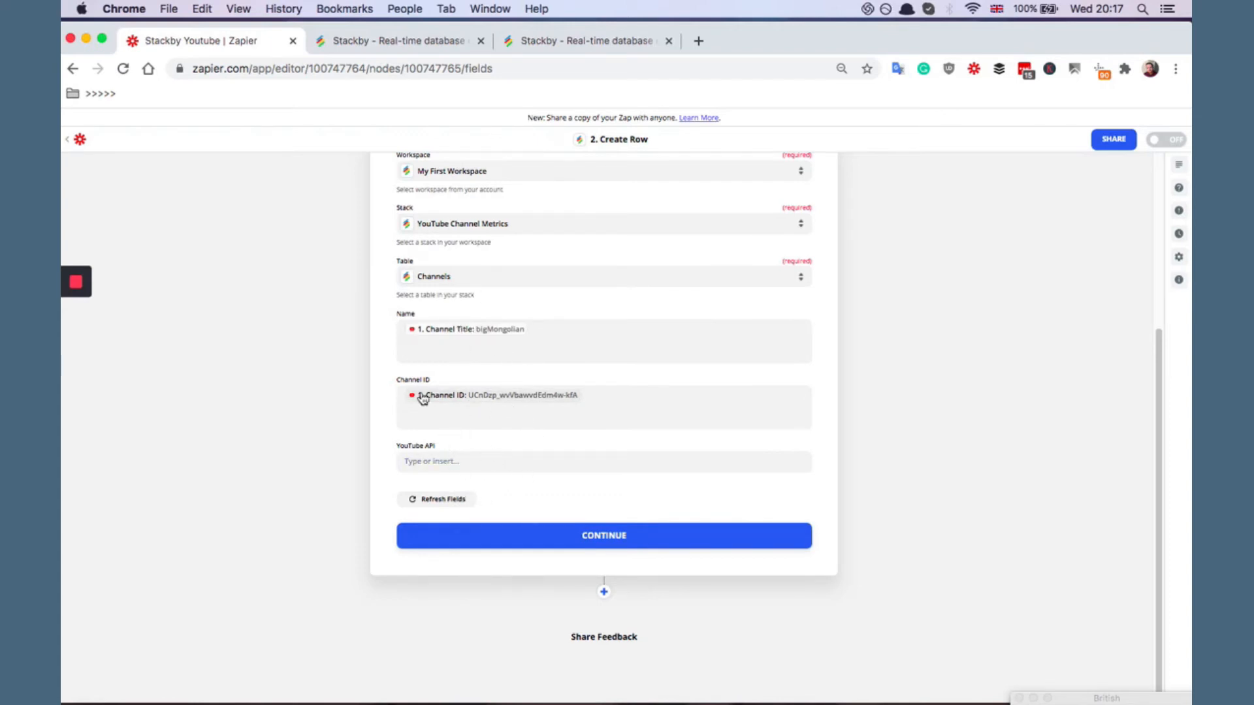
# Step: Review the row's field mappings, leave YouTube API empty, and continue to the test row page
pyautogui.scroll(5, 322, 364)
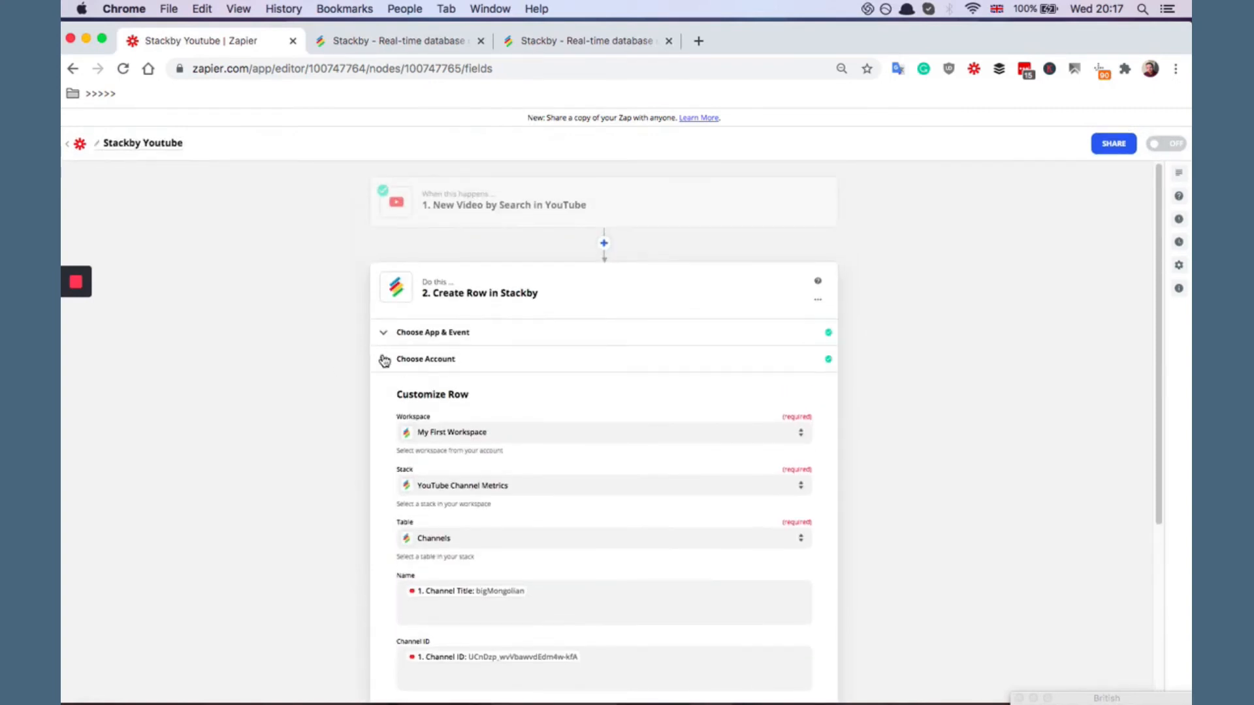
pyautogui.scroll(-5, 458, 482)
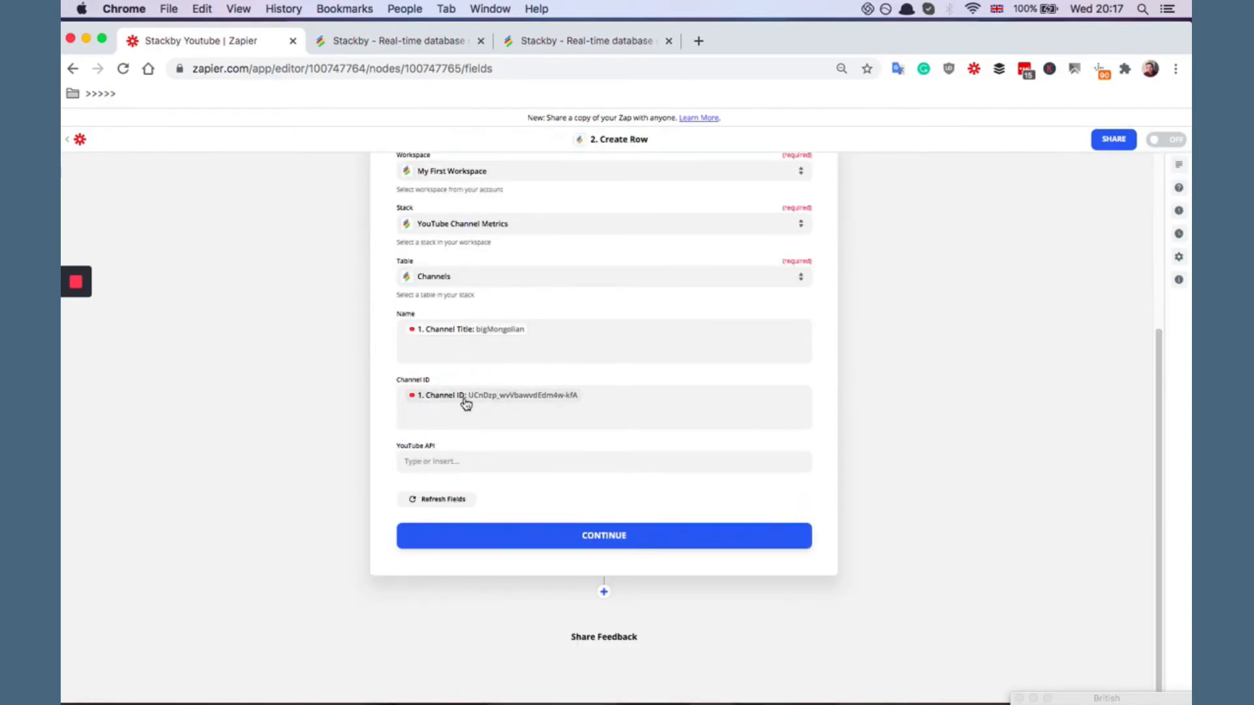
pyautogui.scroll(5, 393, 359)
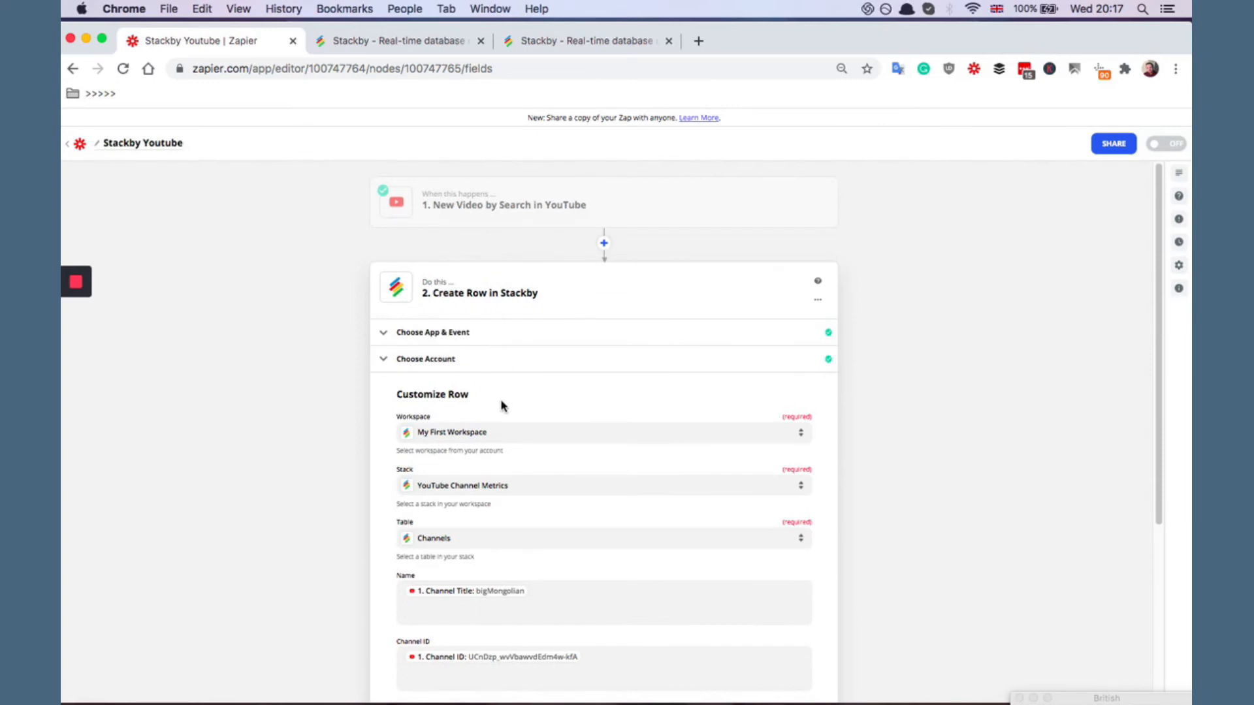
pyautogui.scroll(-5, 418, 392)
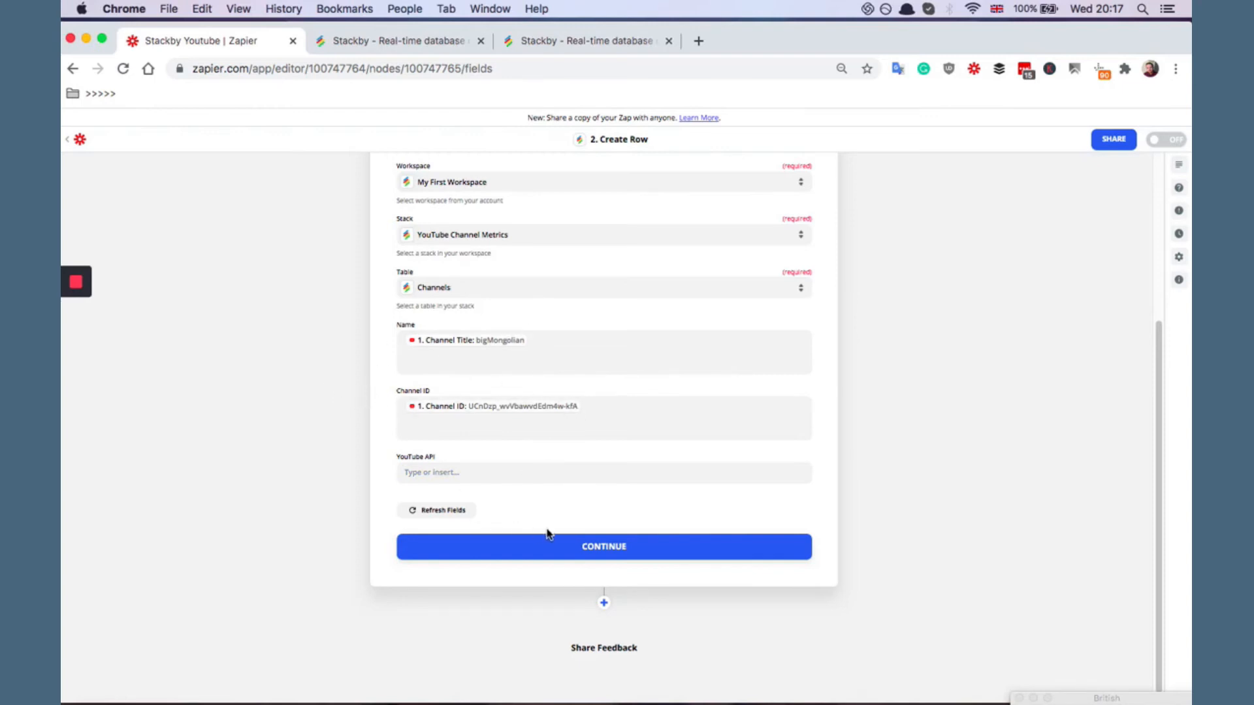
pyautogui.click(528, 545)
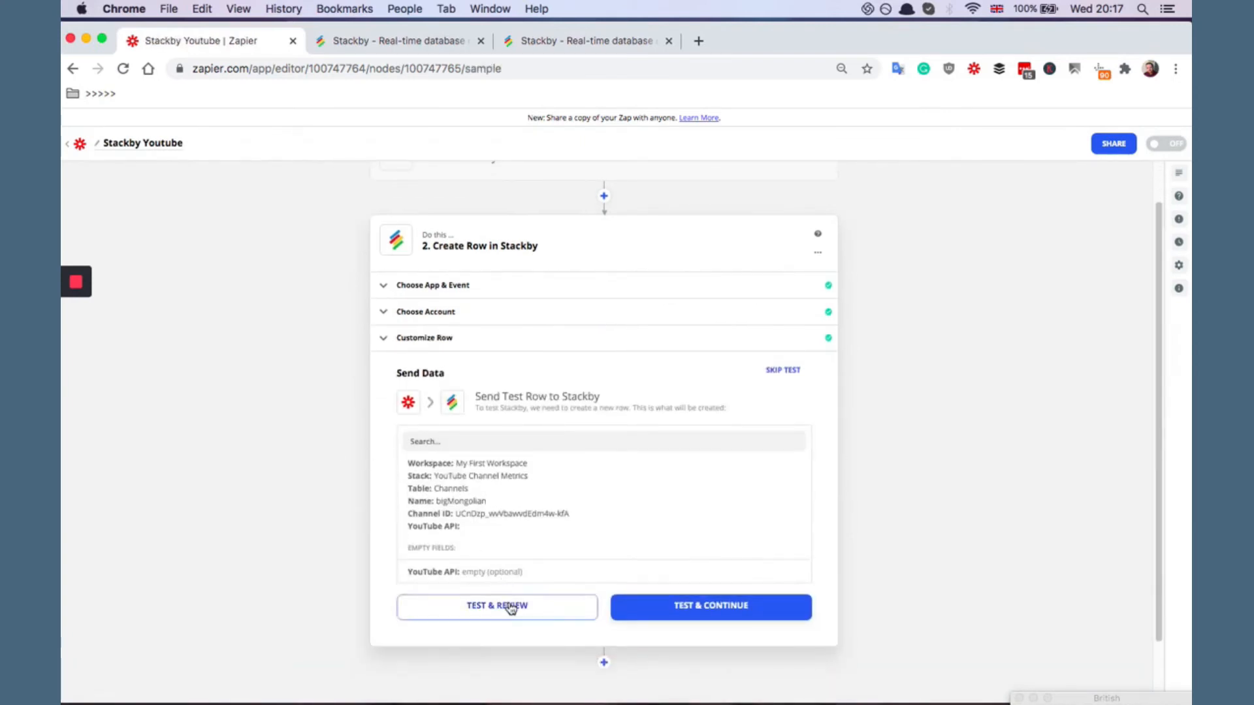
# Step: Send a test row from the zap to Stackby and review the returned data
pyautogui.click(512, 607)
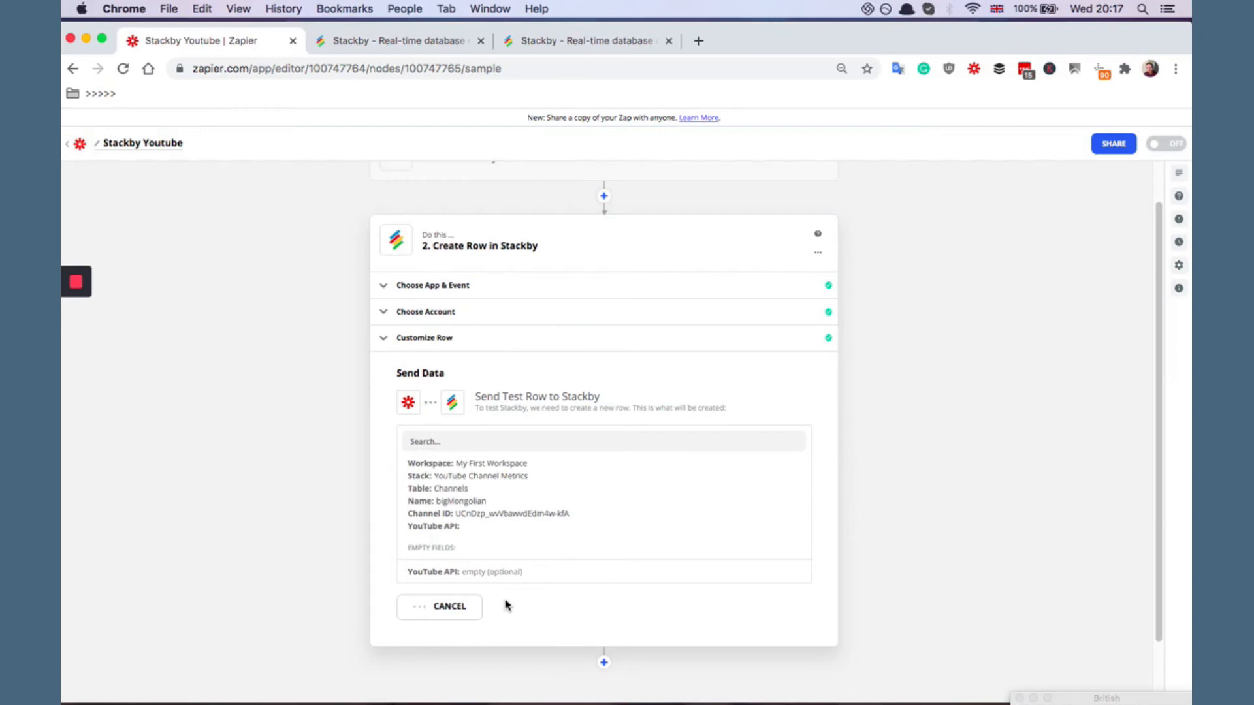
pyautogui.scroll(-2, 333, 516)
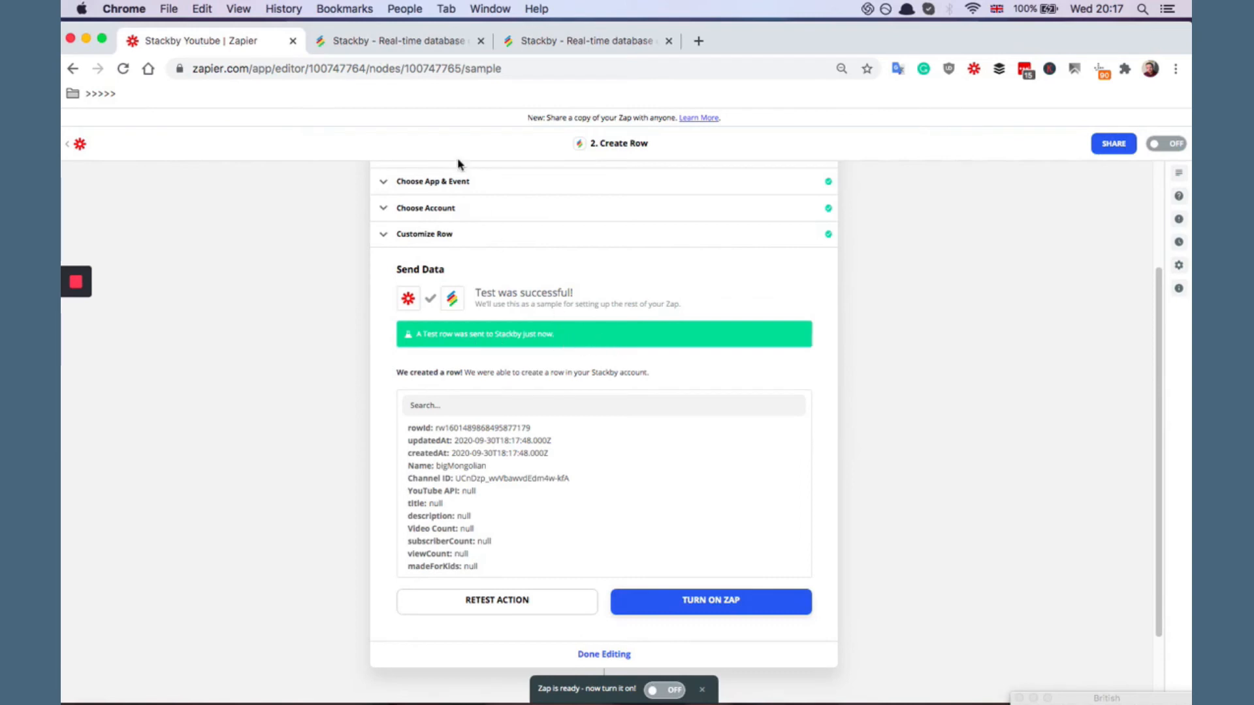
# Step: Switch to Stackby's Channels table, close the duplicate Stackby tab, and fetch the YouTube API data for the bigMongolian row
pyautogui.click(429, 45)
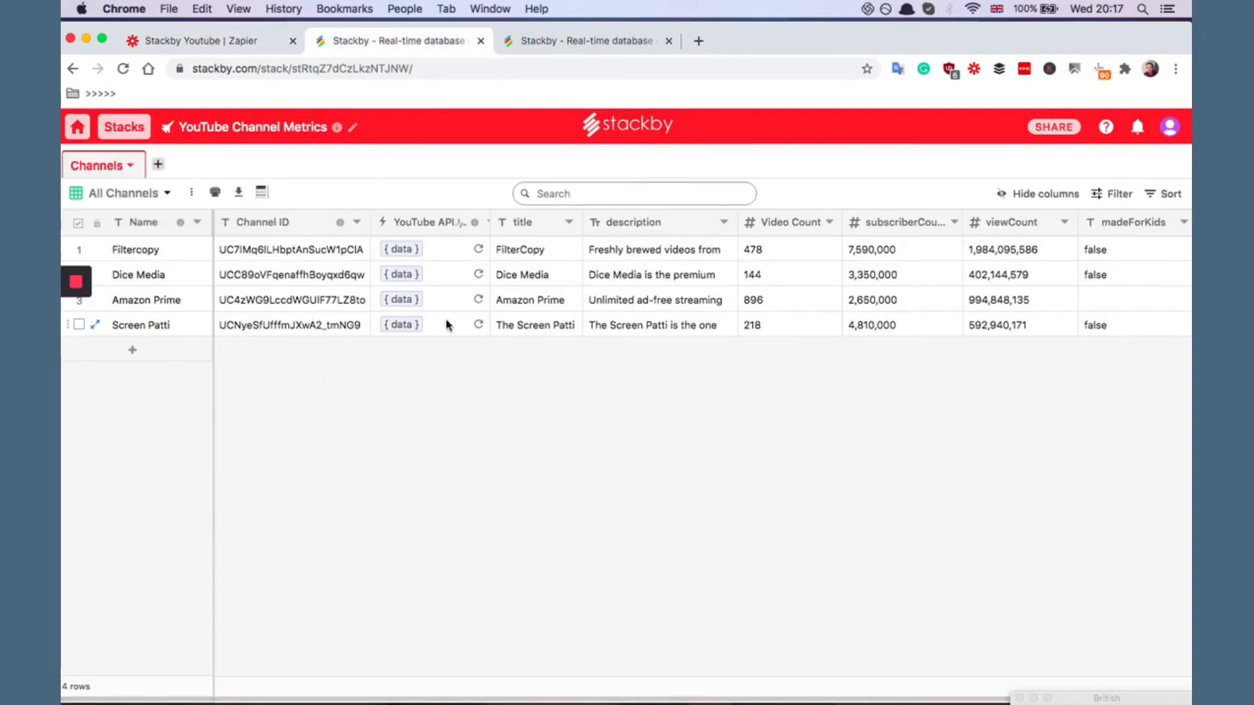
pyautogui.click(519, 42)
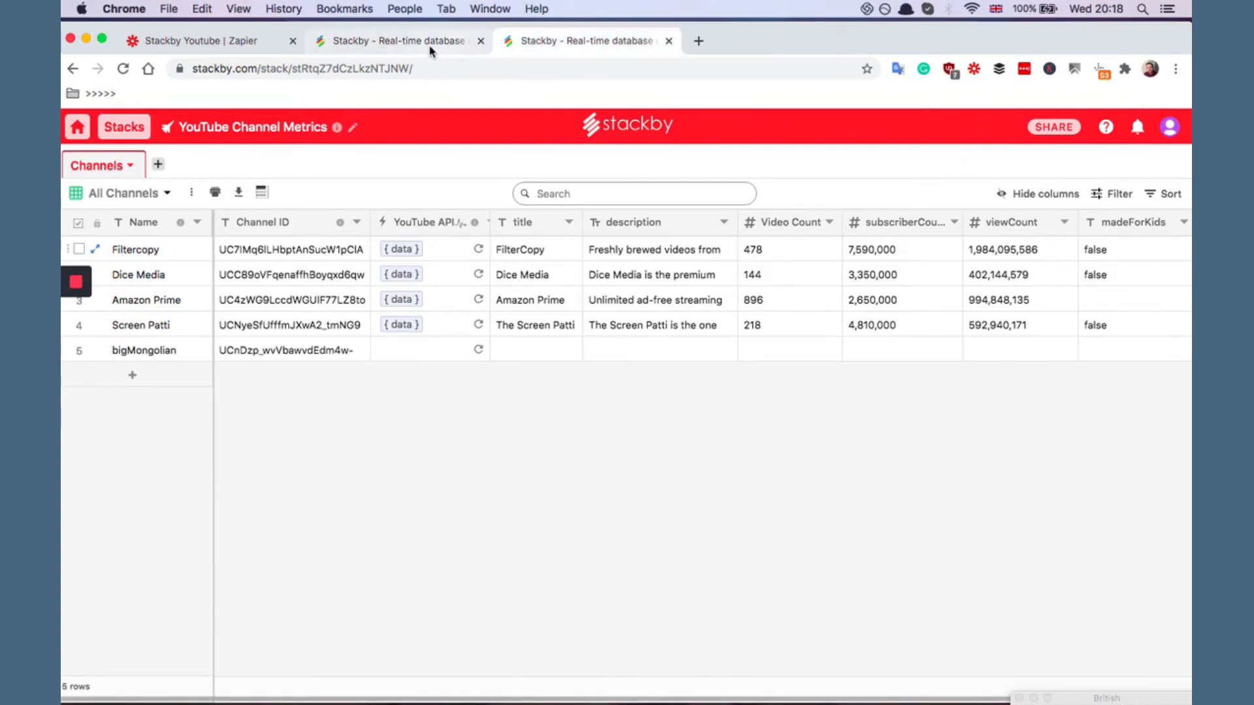
pyautogui.click(481, 40)
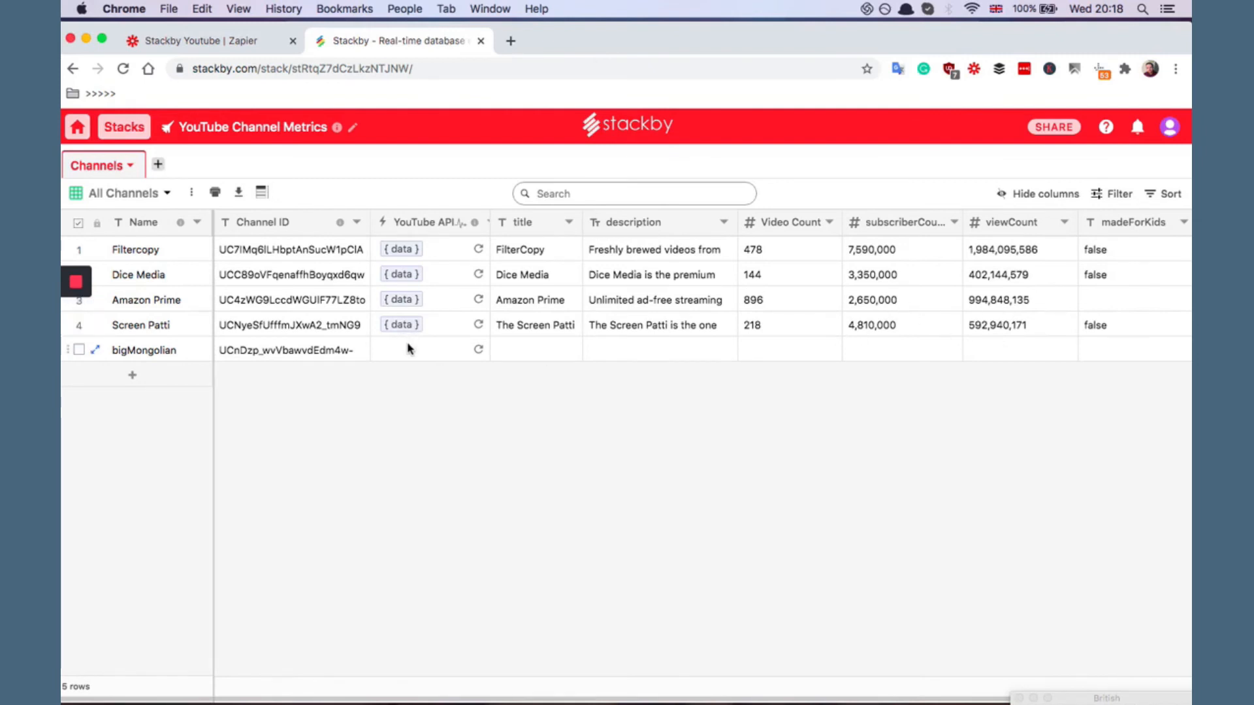
pyautogui.click(479, 351)
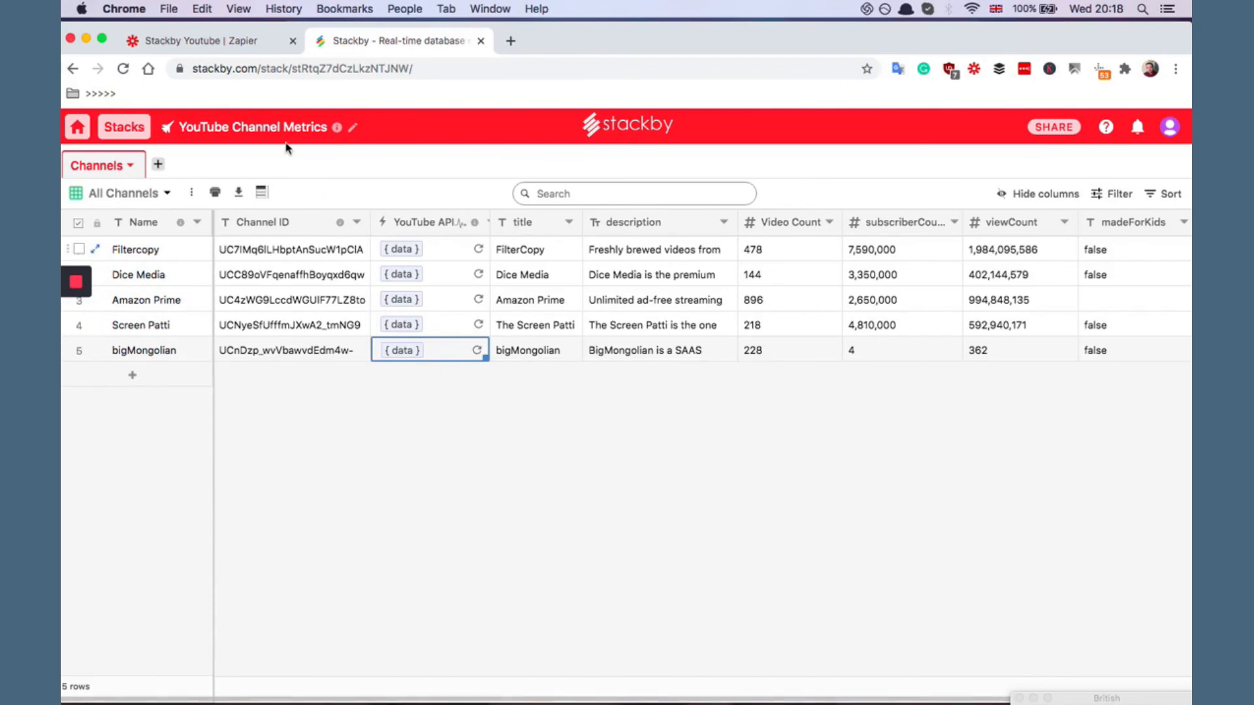
# Step: Switch back to the Stackby Youtube zap in Zapier and turn it on
pyautogui.click(232, 46)
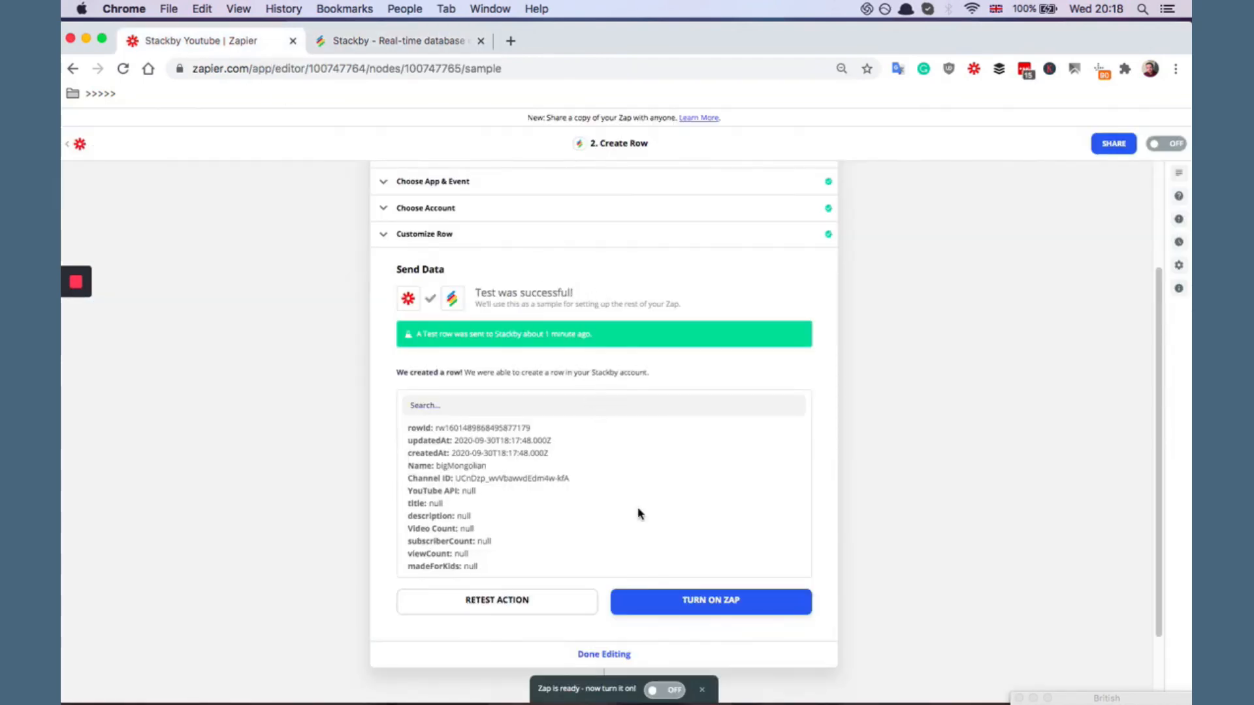
pyautogui.click(654, 696)
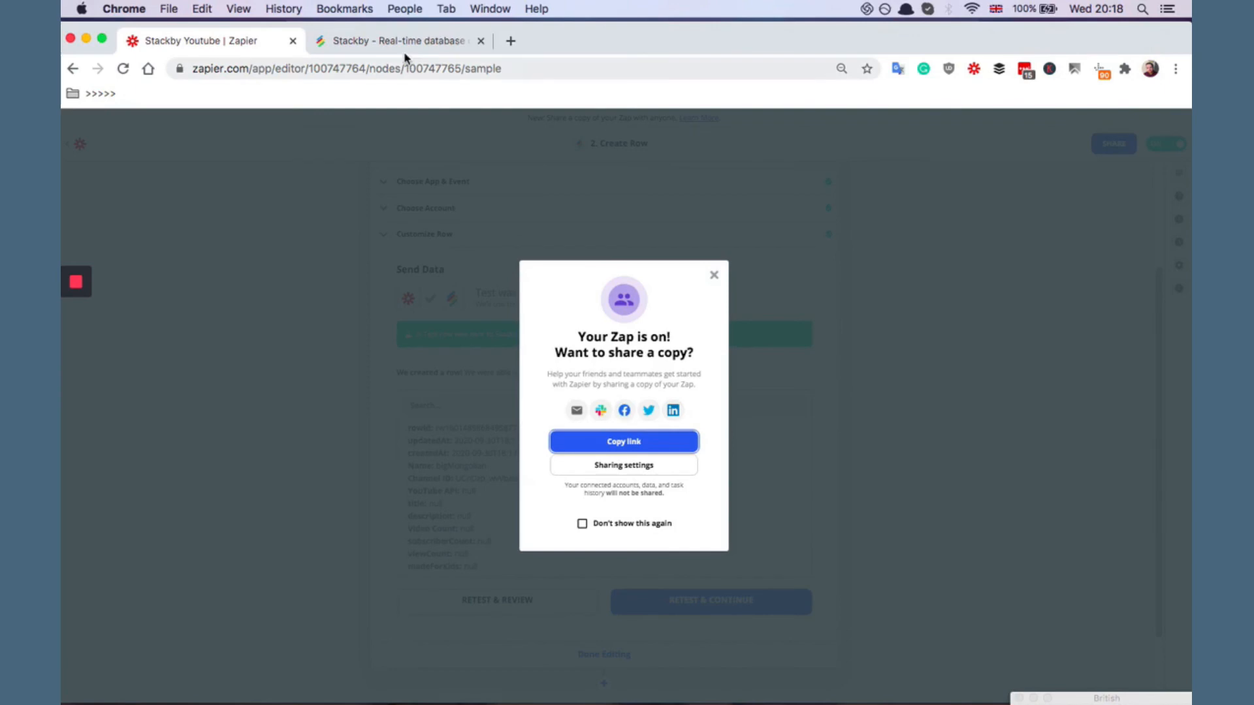
# Step: Return to the YouTube Channel Metrics stack in Stackby to review its rows, and go back to the workspace dashboard
pyautogui.click(404, 51)
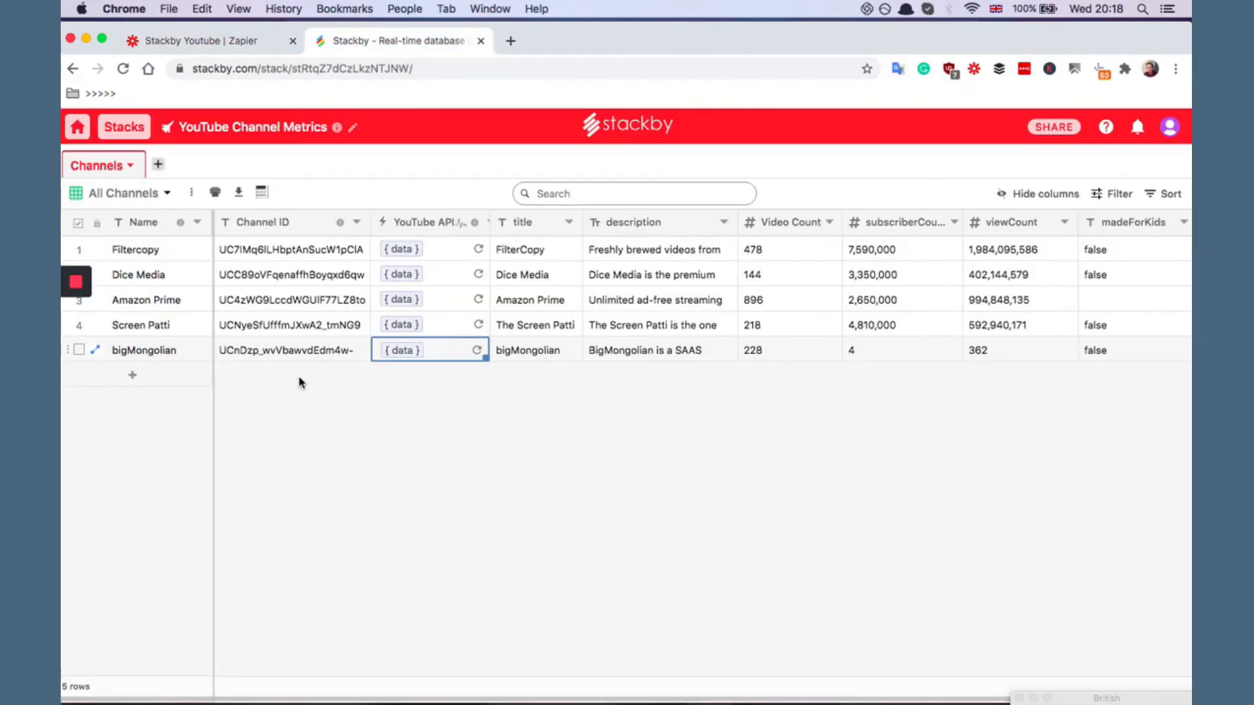
pyautogui.click(77, 129)
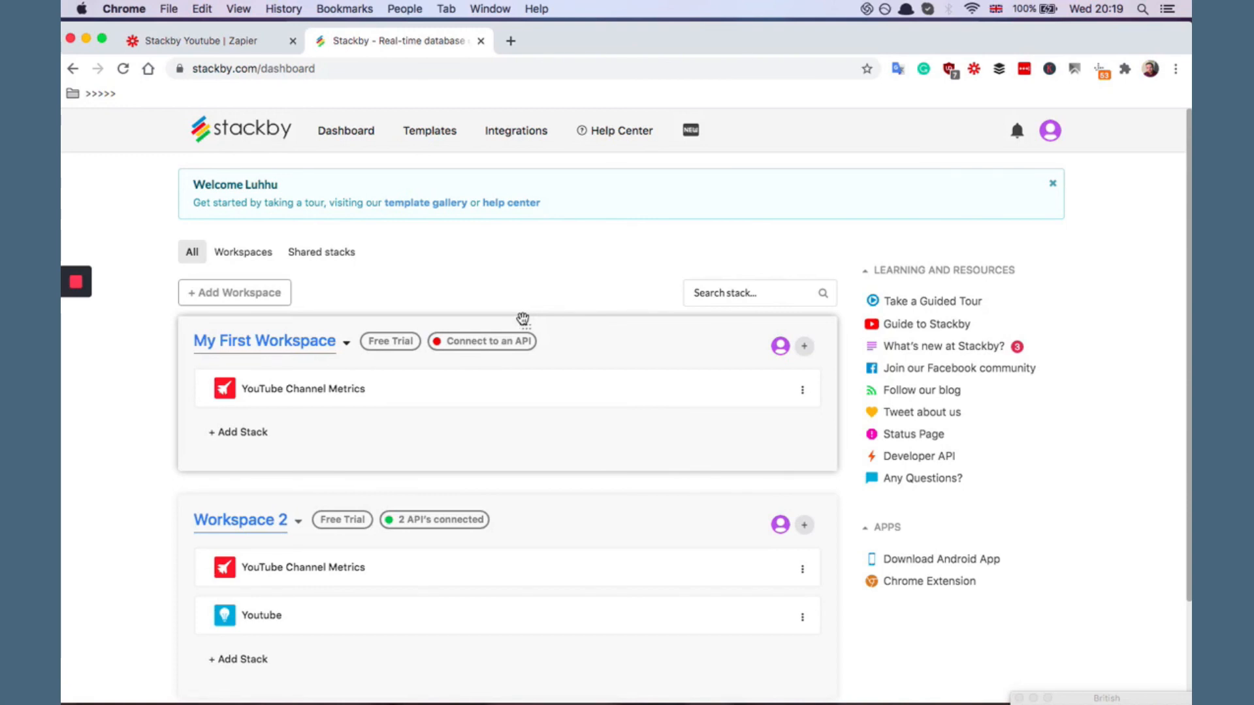
pyautogui.click(76, 281)
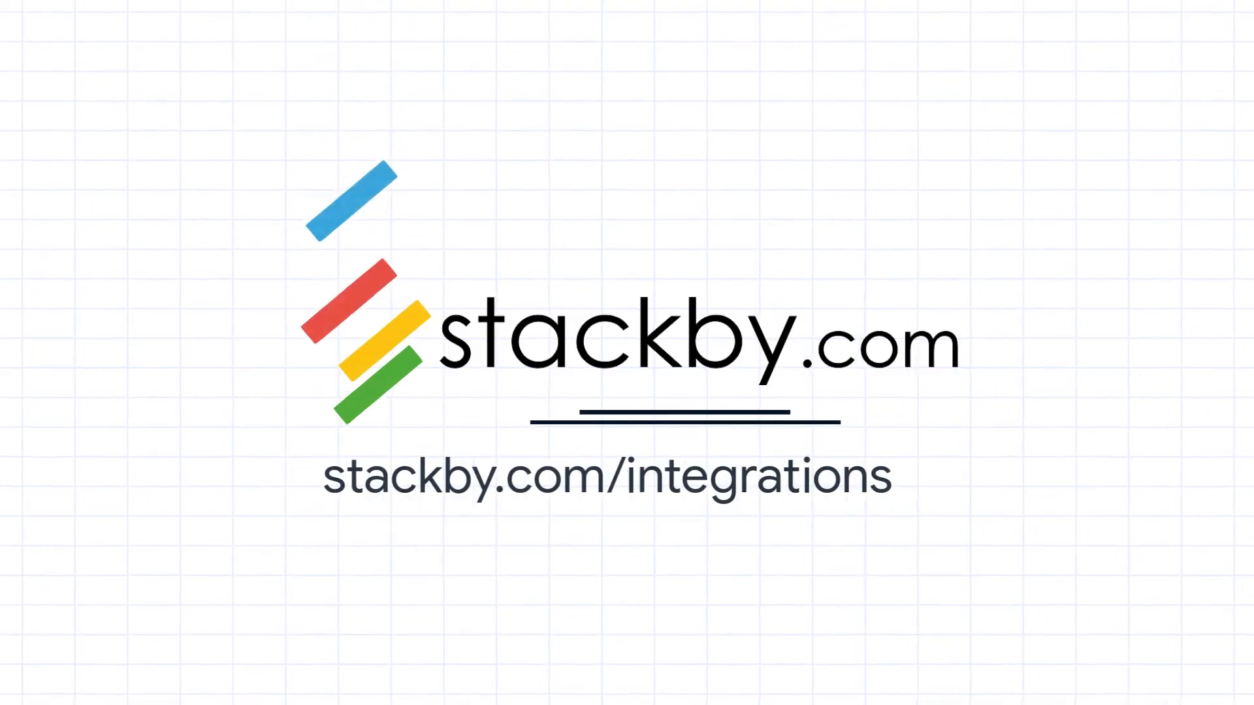